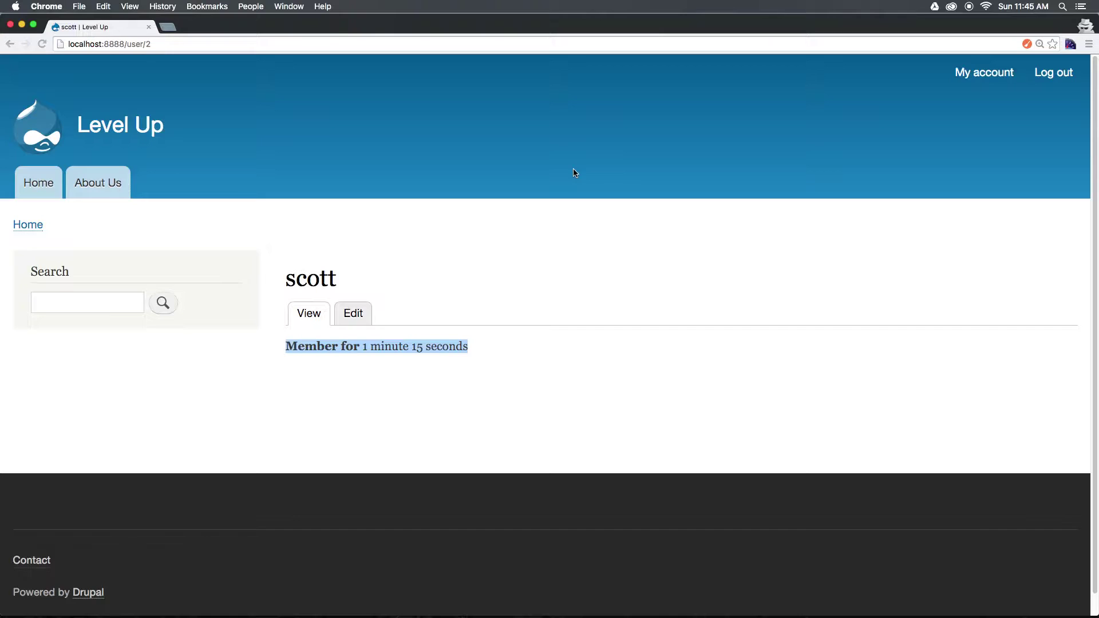
# Leave the other user's profile window and open People > Permissions in the admin browser.
pyautogui.click(566, 187)
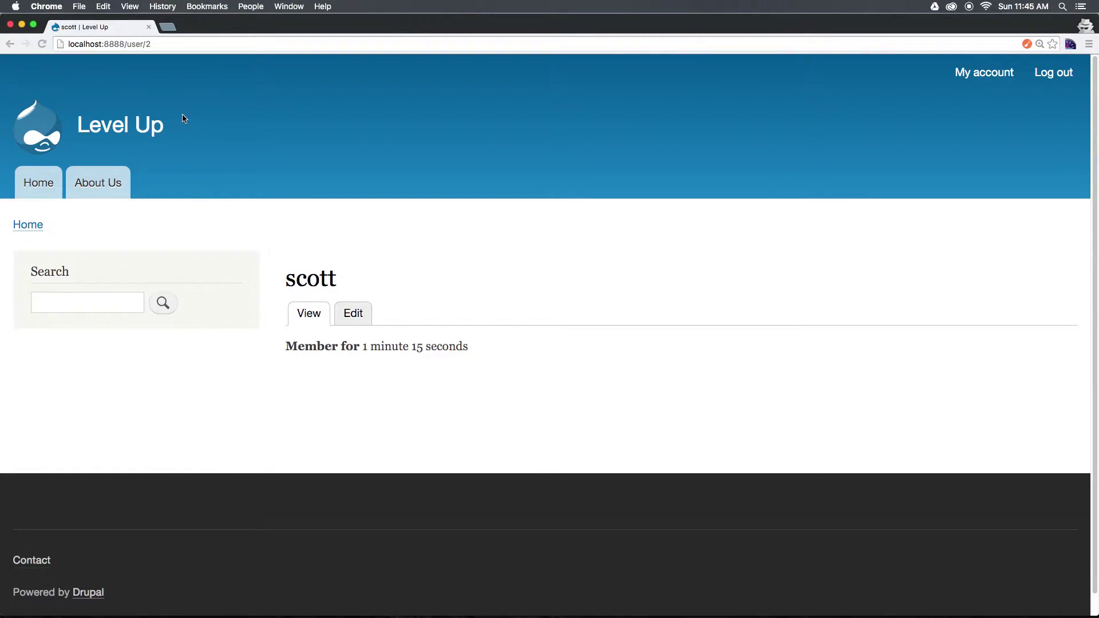
pyautogui.press('super+grave')
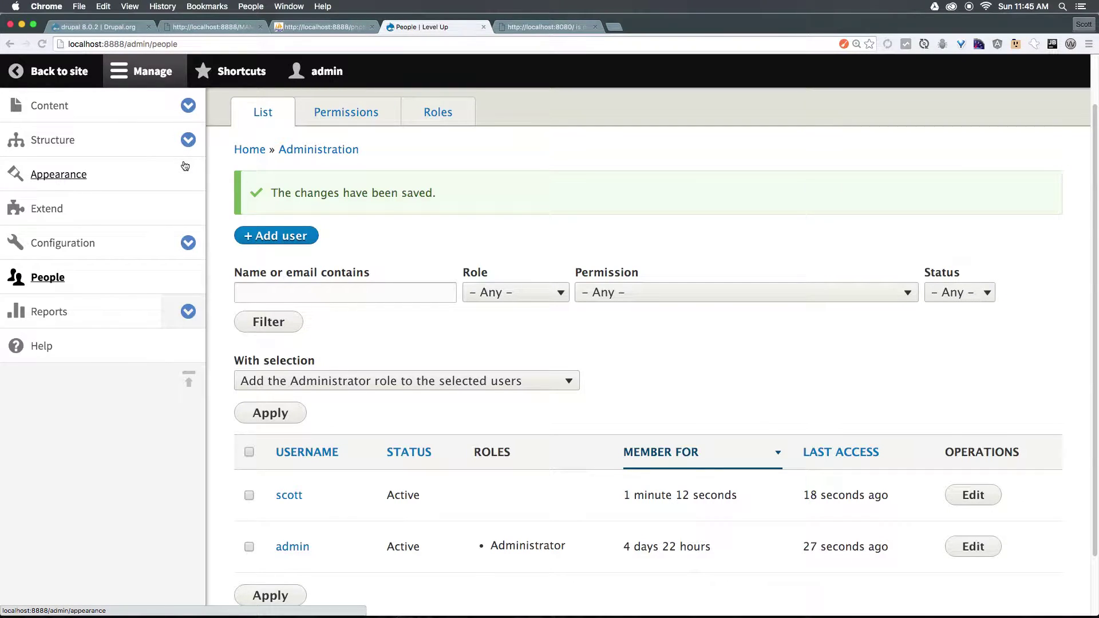
pyautogui.click(50, 279)
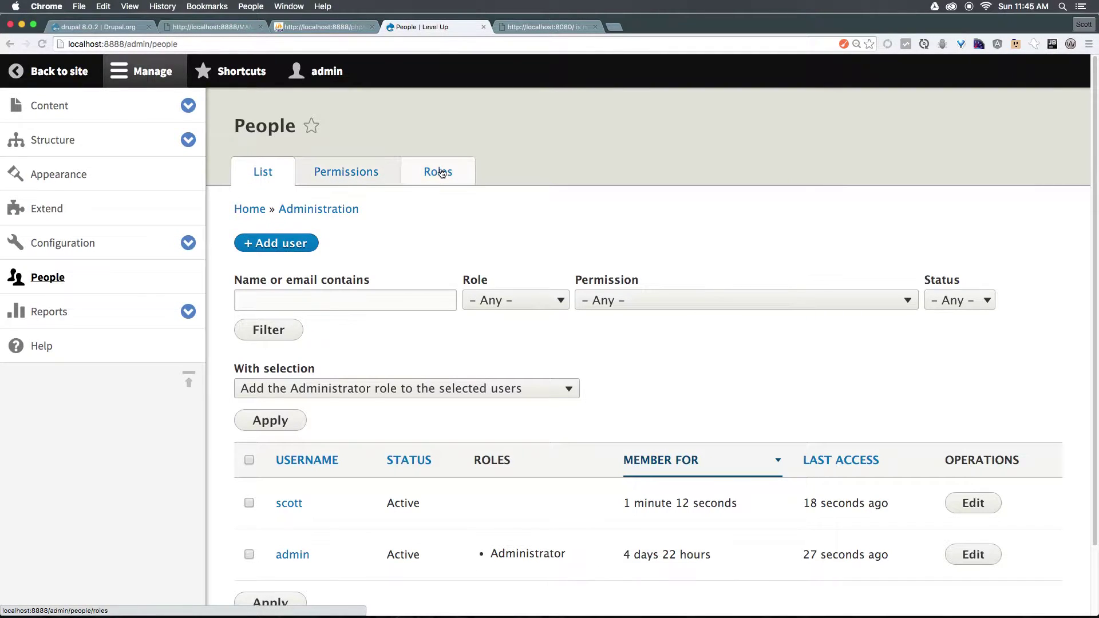
pyautogui.click(313, 181)
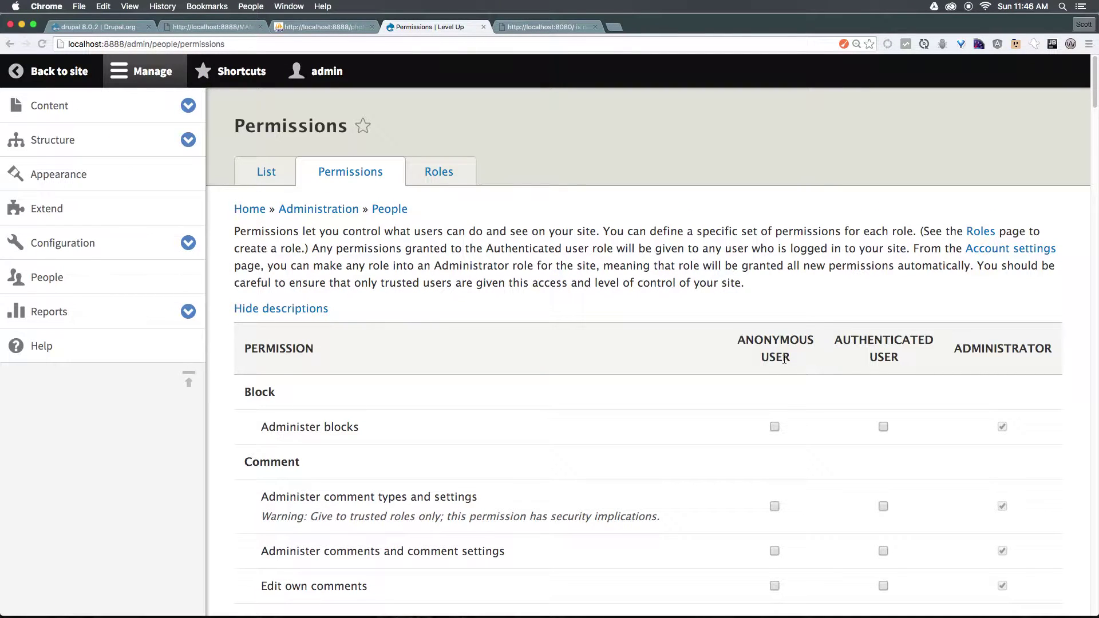
# Review the Authenticated and Administrator columns and the Import configuration warning across the permissions list.
pyautogui.doubleClick(853, 340)
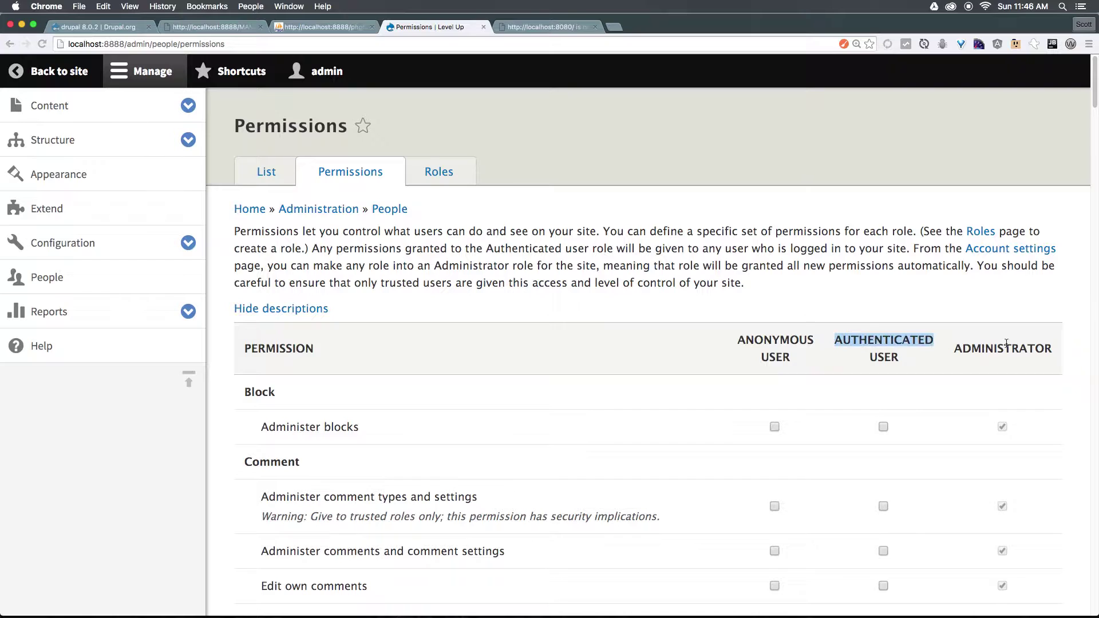
pyautogui.doubleClick(1011, 348)
pyautogui.scroll(-5, 987, 362)
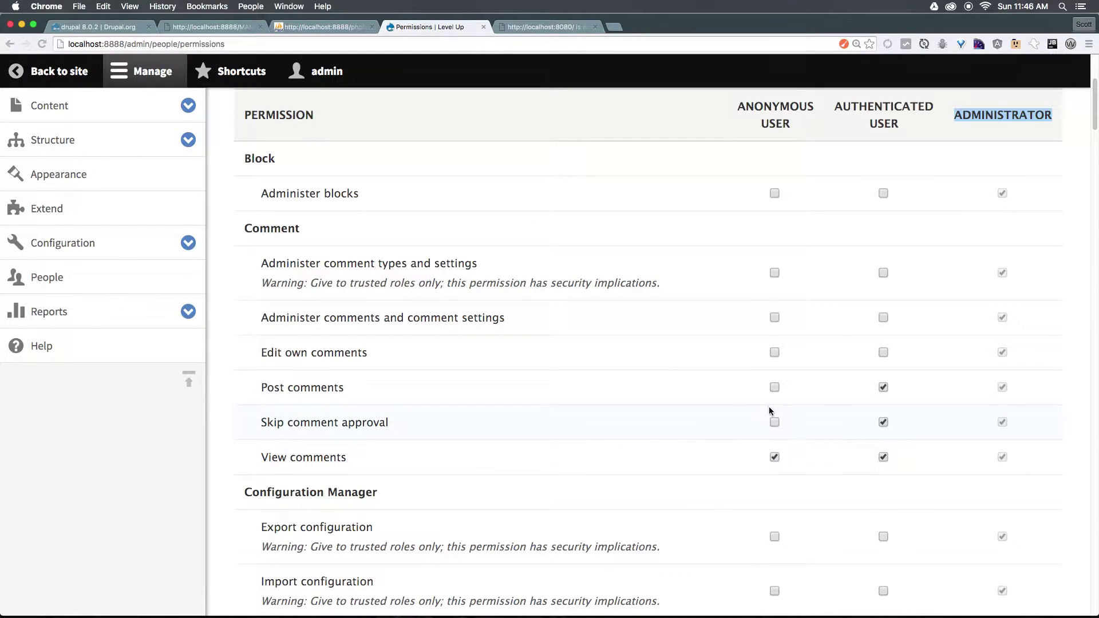
pyautogui.scroll(-7, 722, 478)
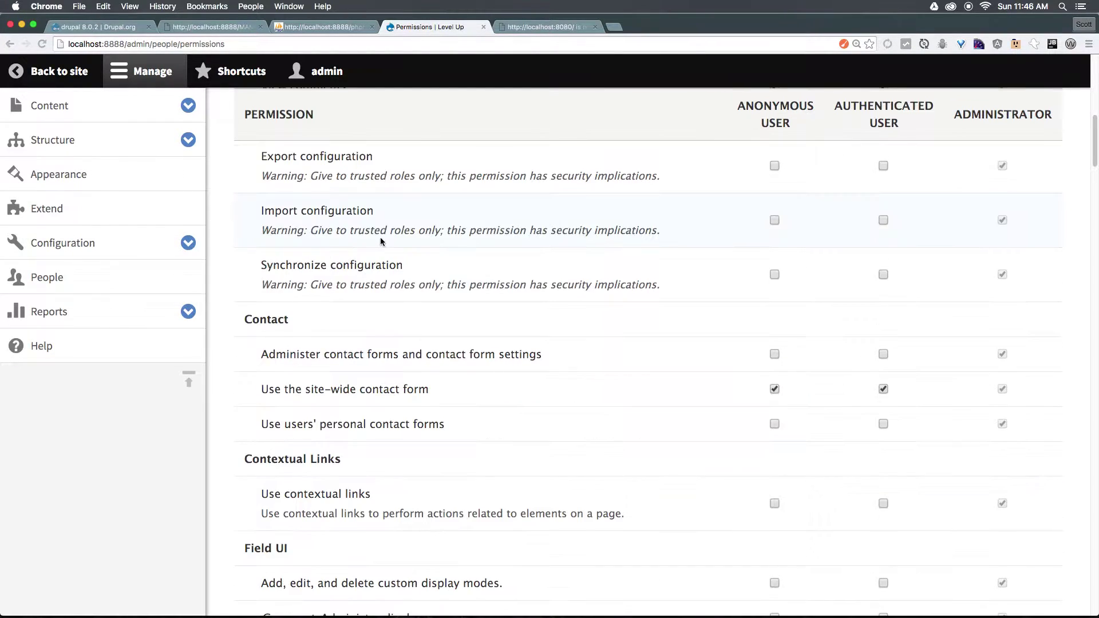
pyautogui.moveTo(431, 231); pyautogui.dragTo(652, 231)
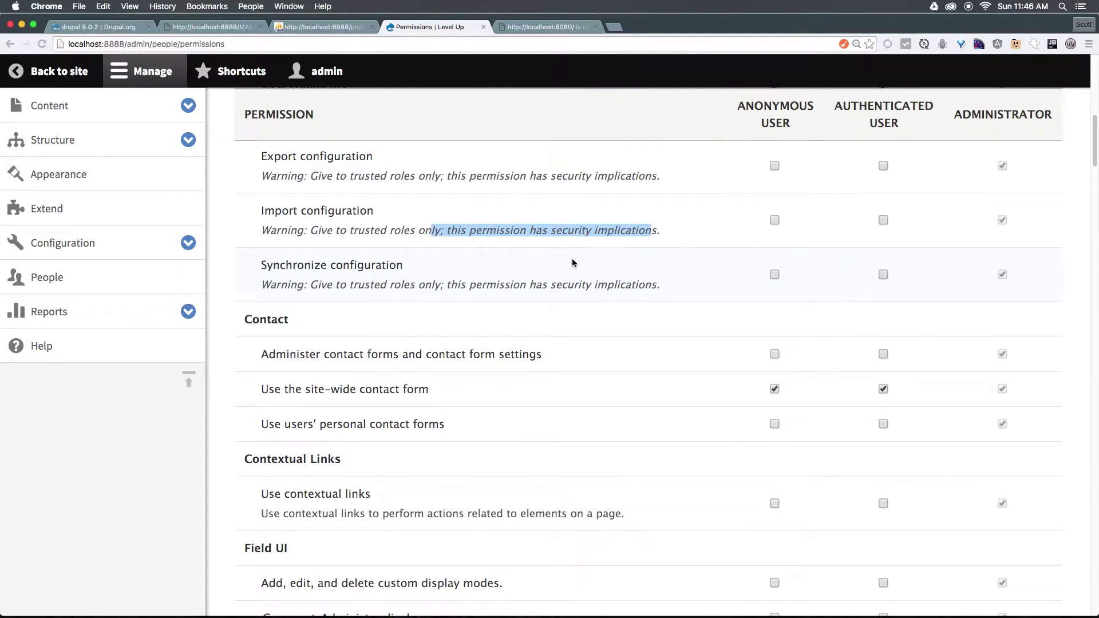
pyautogui.scroll(-15, 562, 277)
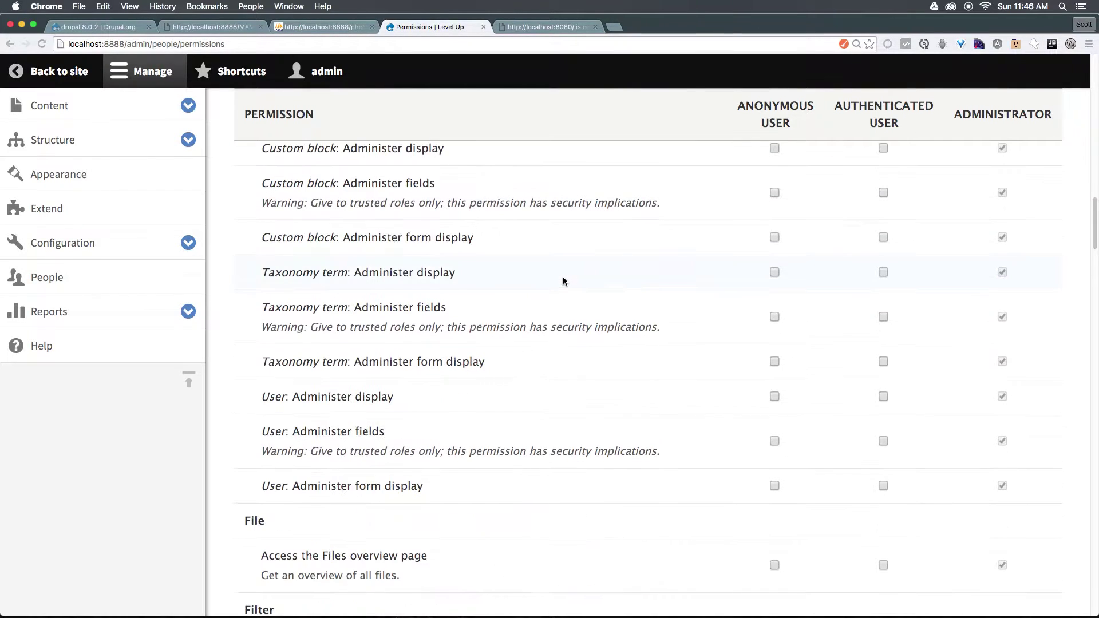
pyautogui.scroll(-20, 562, 276)
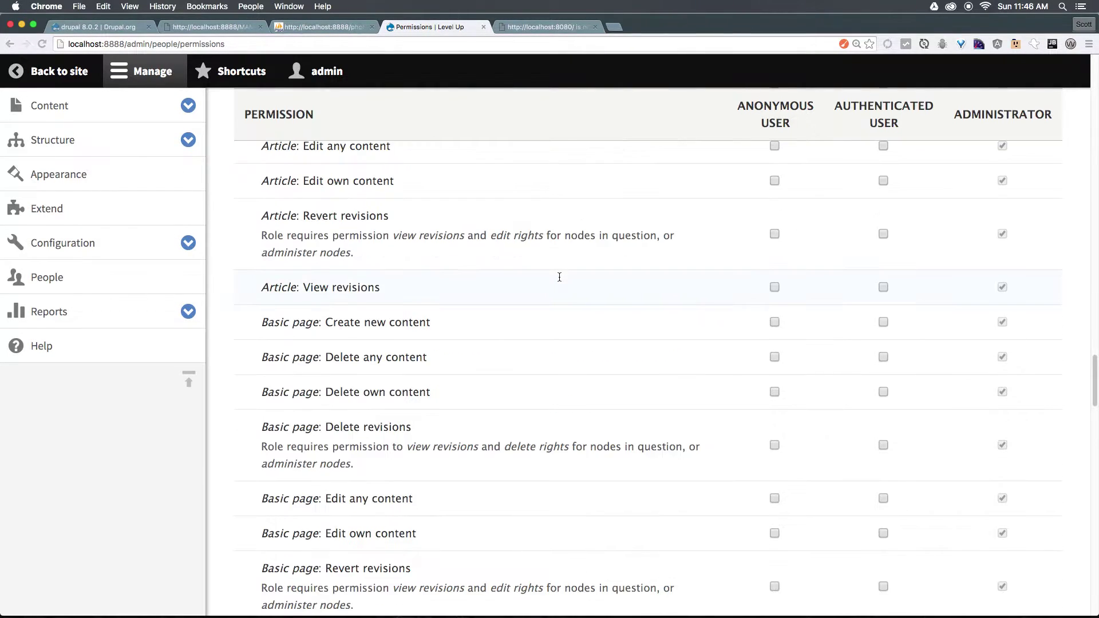
pyautogui.scroll(-20, 559, 277)
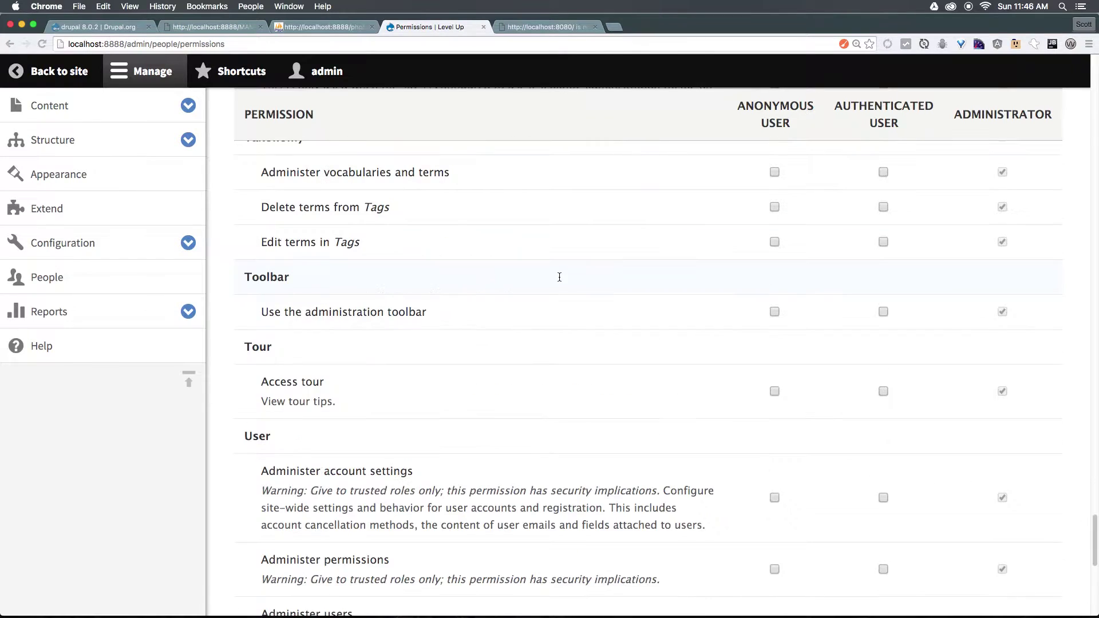
pyautogui.scroll(-8, 559, 277)
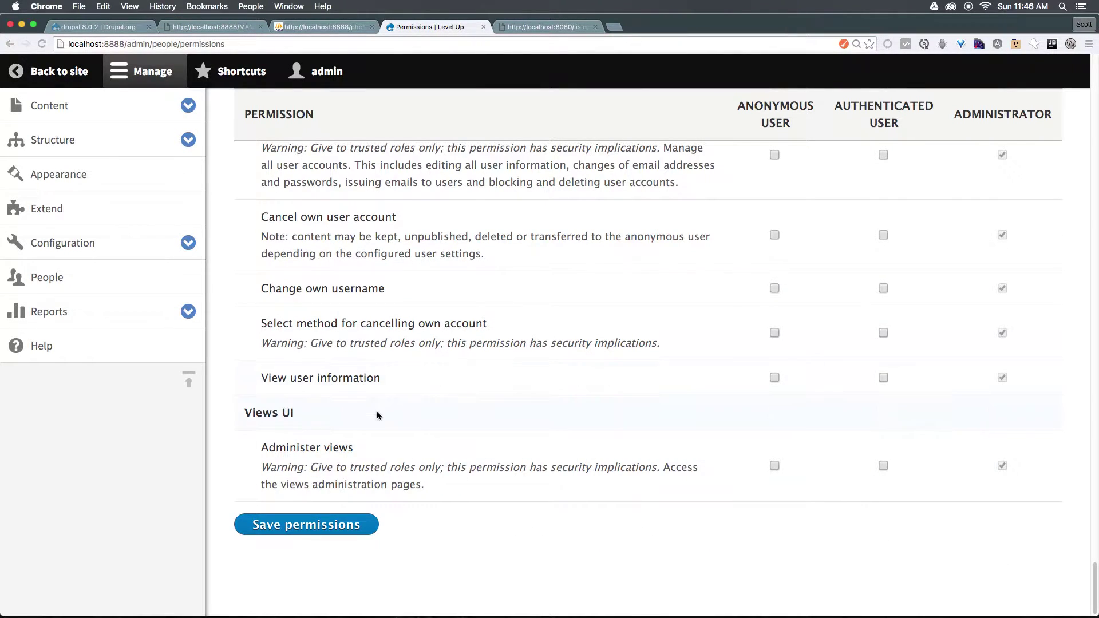
pyautogui.scroll(20, 377, 414)
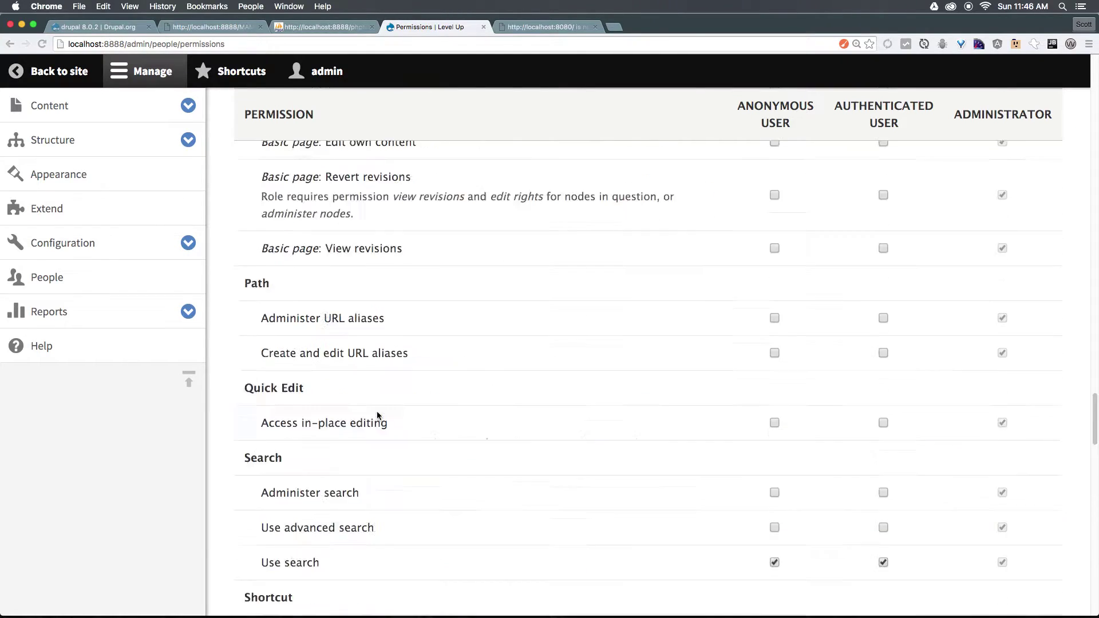
pyautogui.scroll(20, 377, 414)
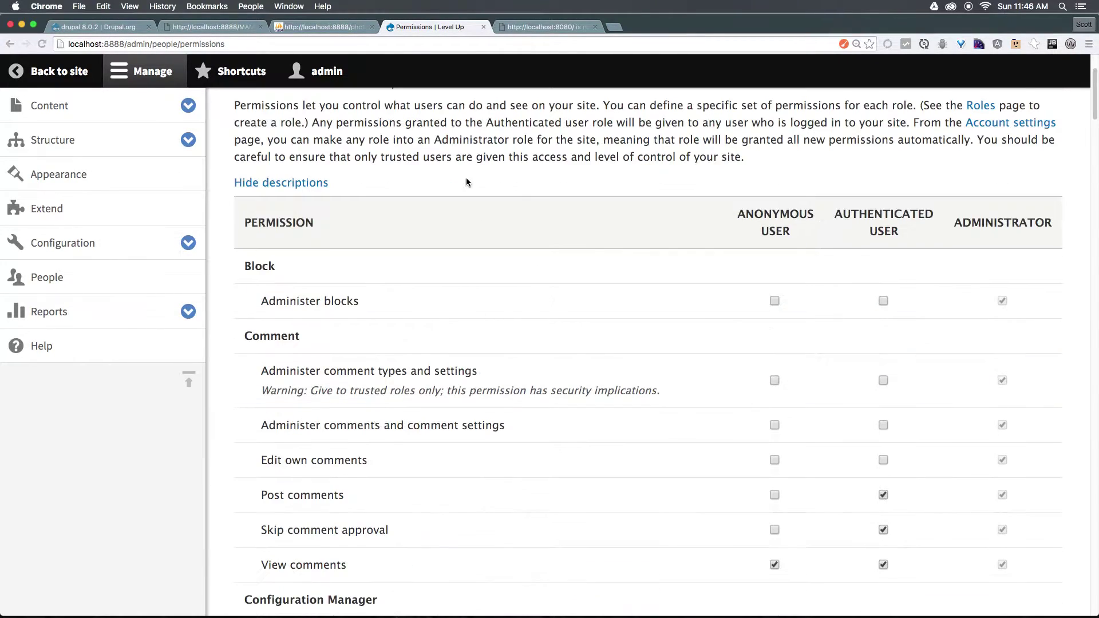
pyautogui.scroll(3, 437, 203)
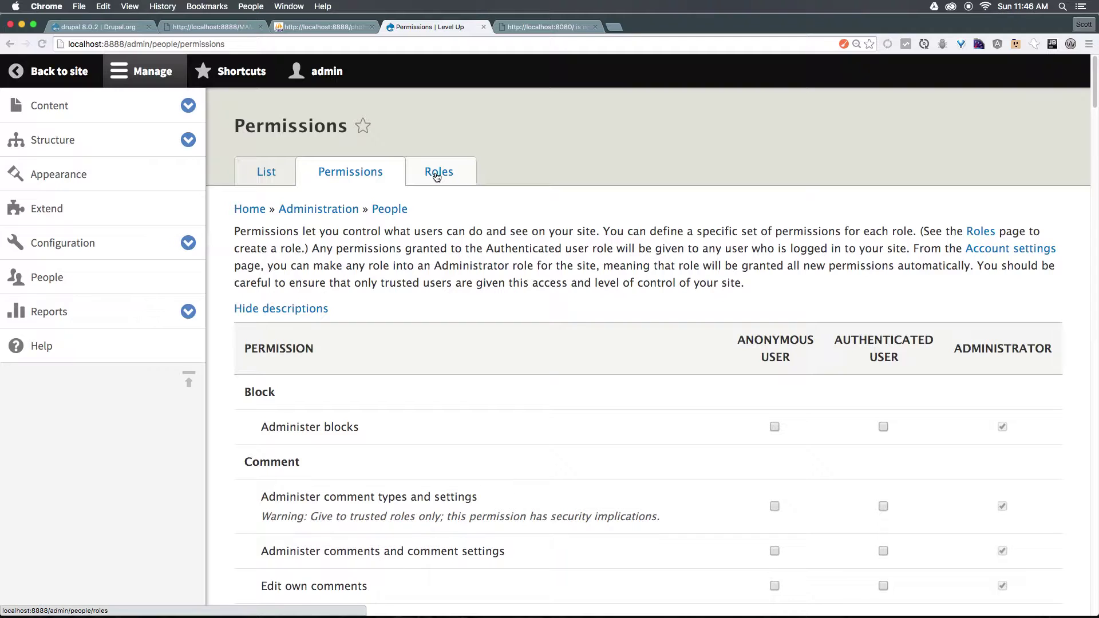
# Add a role named 'Content Creator' from the Roles list and save it.
pyautogui.click(437, 174)
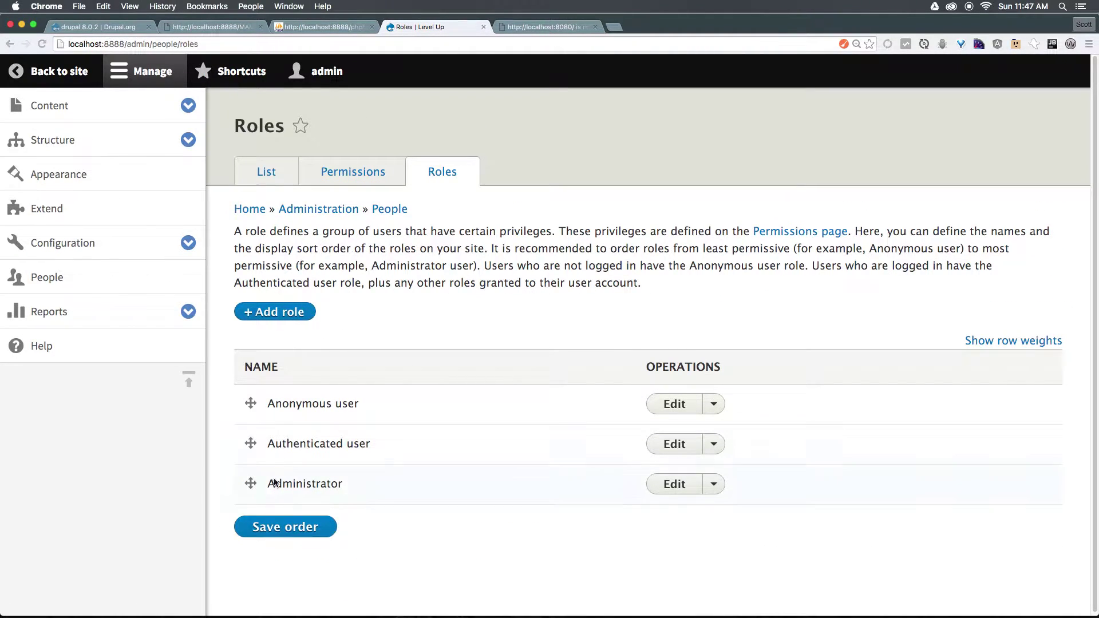
pyautogui.click(269, 314)
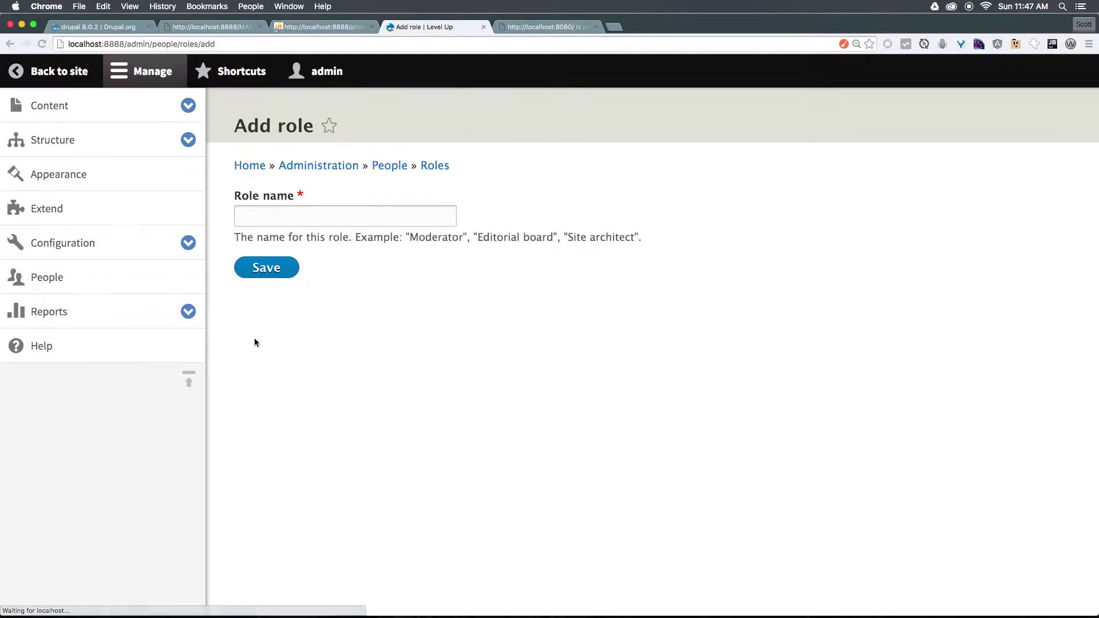
pyautogui.click(283, 223)
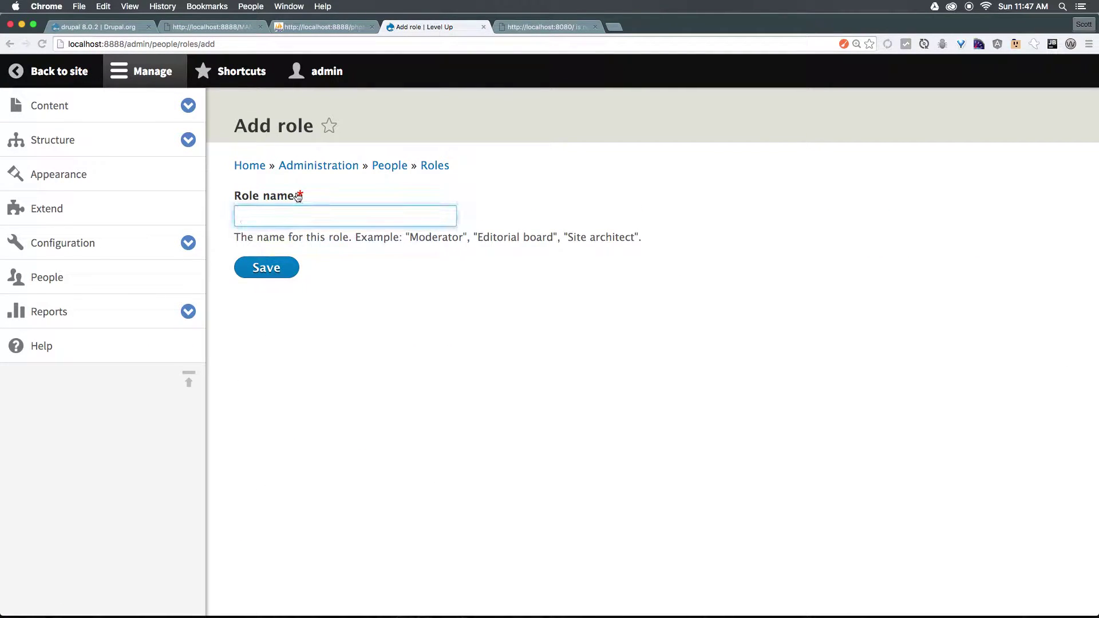
pyautogui.write('Content Creator')
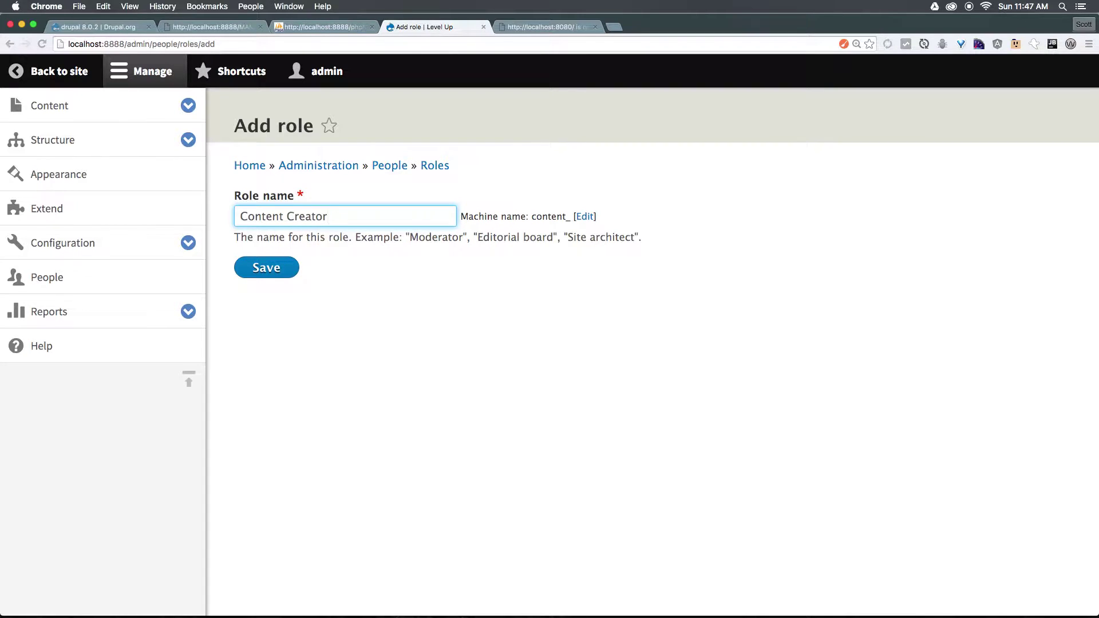
pyautogui.click(267, 276)
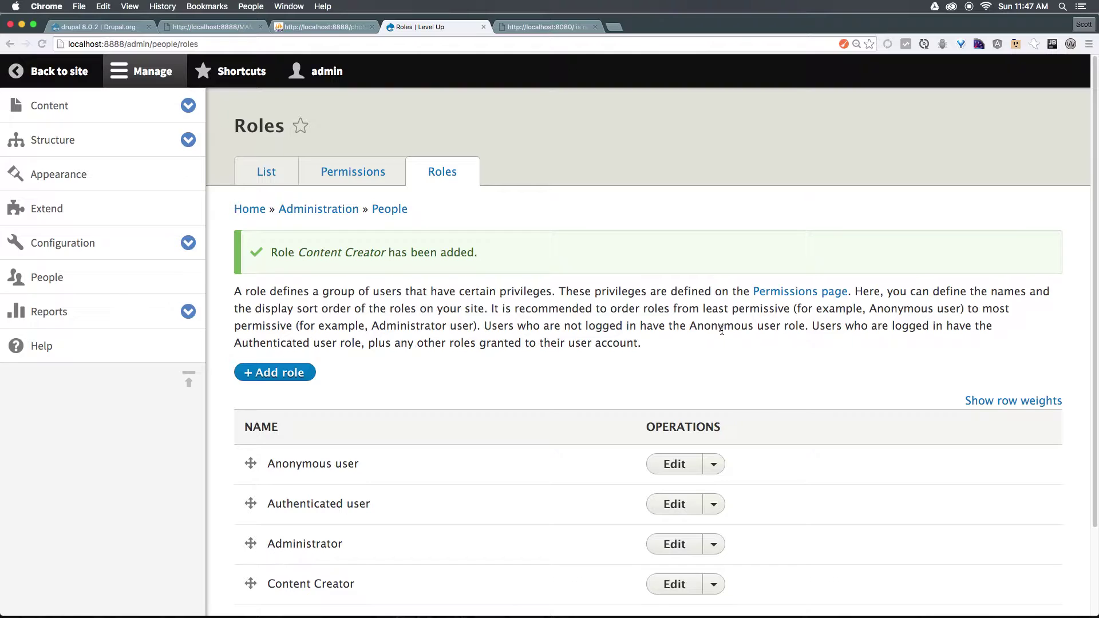
# Drag Content Creator above Administrator in the role order and save the order.
pyautogui.scroll(-3, 709, 343)
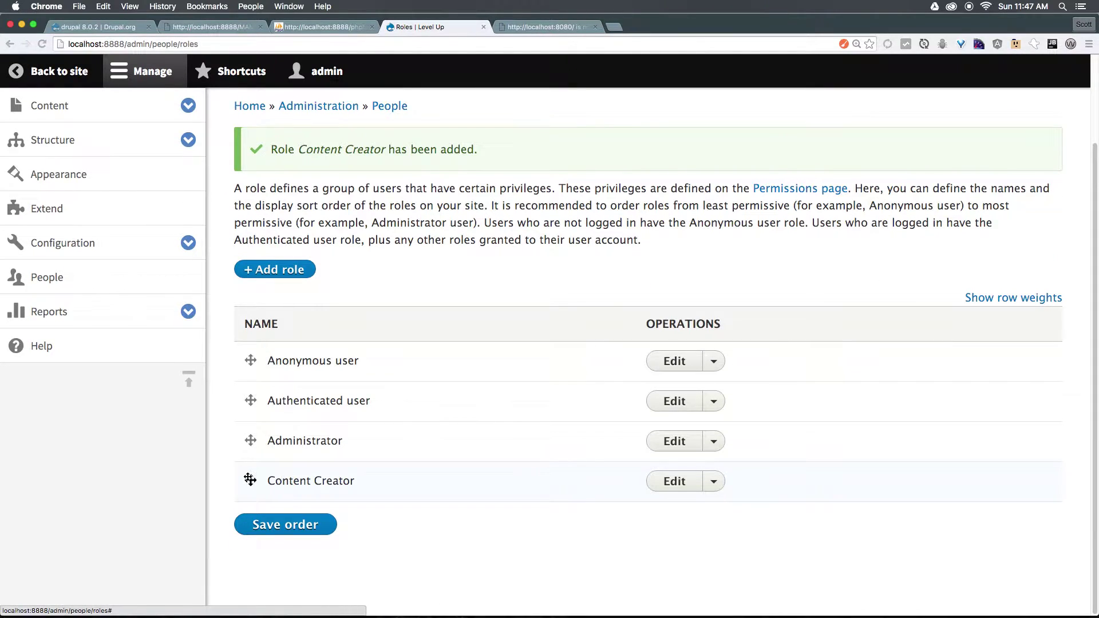
pyautogui.moveTo(251, 480); pyautogui.dragTo(256, 439)
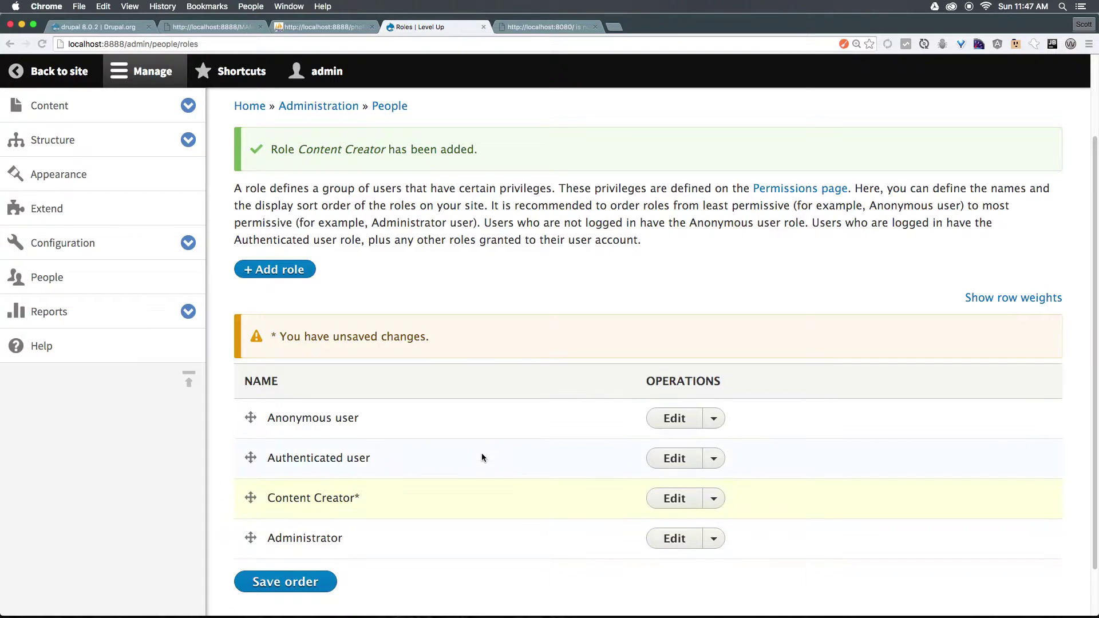
pyautogui.scroll(-2, 477, 464)
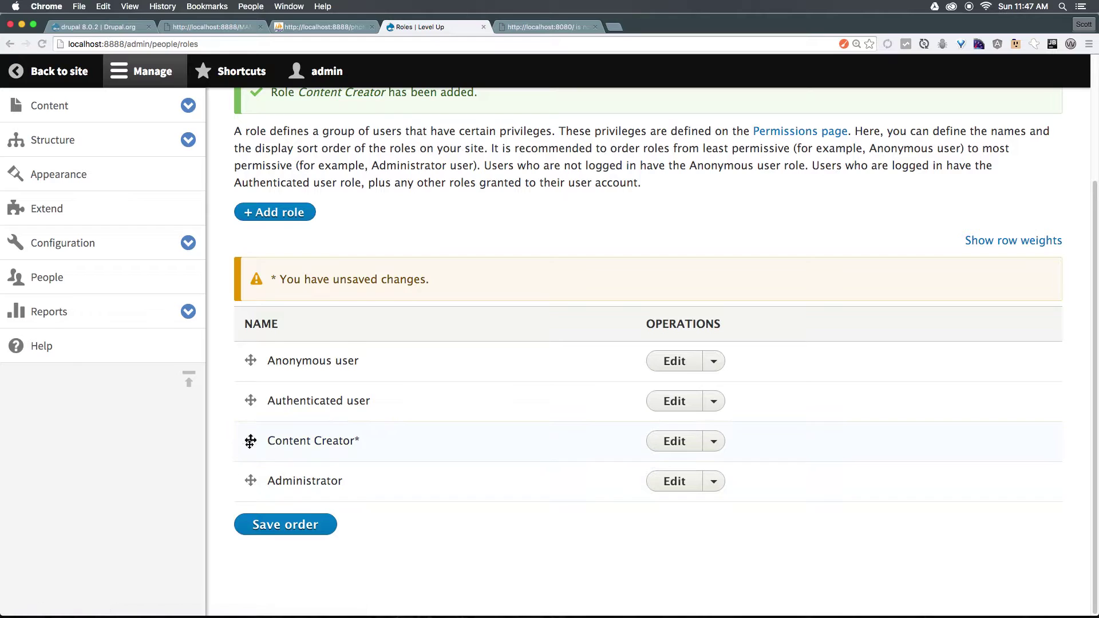
pyautogui.moveTo(244, 441)
pyautogui.mouseDown()
pyautogui.moveTo(244, 381)
pyautogui.moveTo(250, 440)
pyautogui.mouseUp()
pyautogui.doubleClick(301, 358)
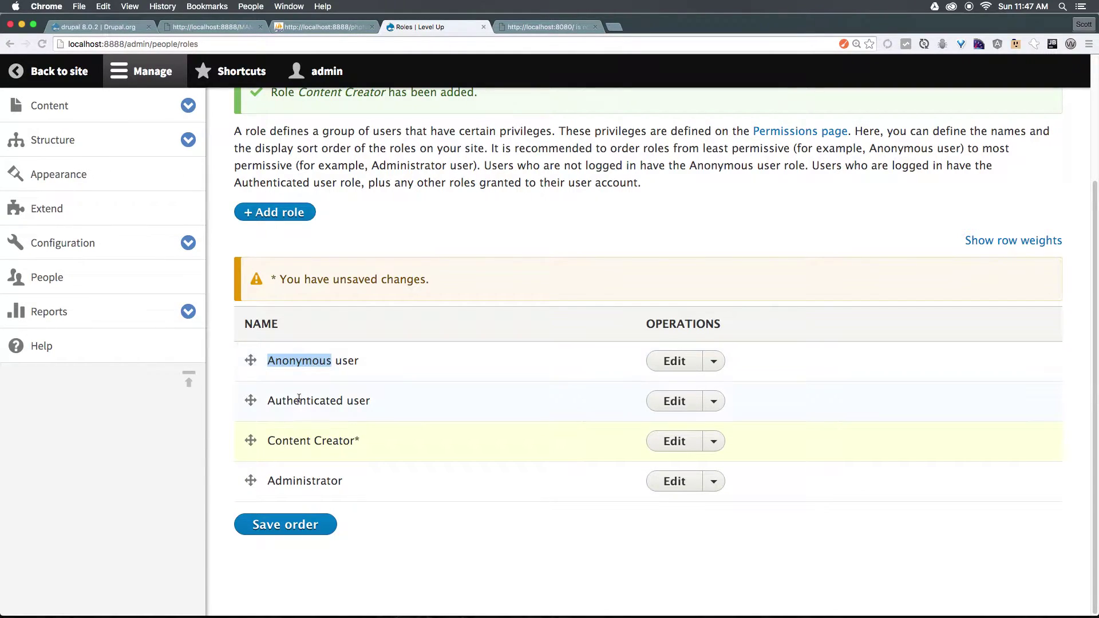
pyautogui.doubleClick(279, 480)
pyautogui.click(288, 518)
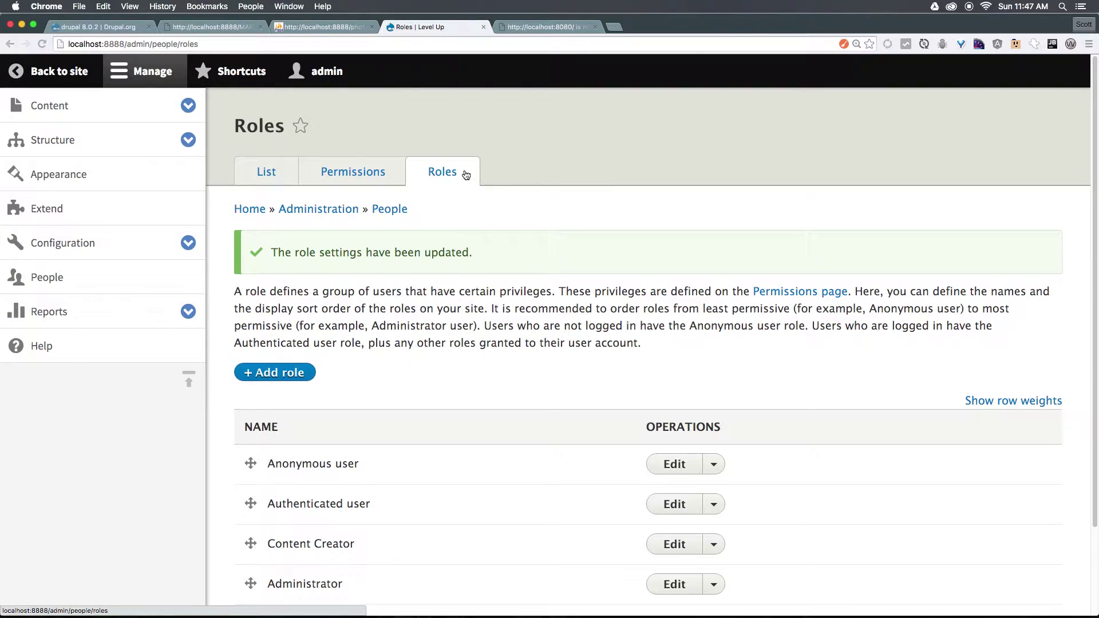
# Open the Permissions table and compare the Content Creator and Authenticated User columns.
pyautogui.click(378, 178)
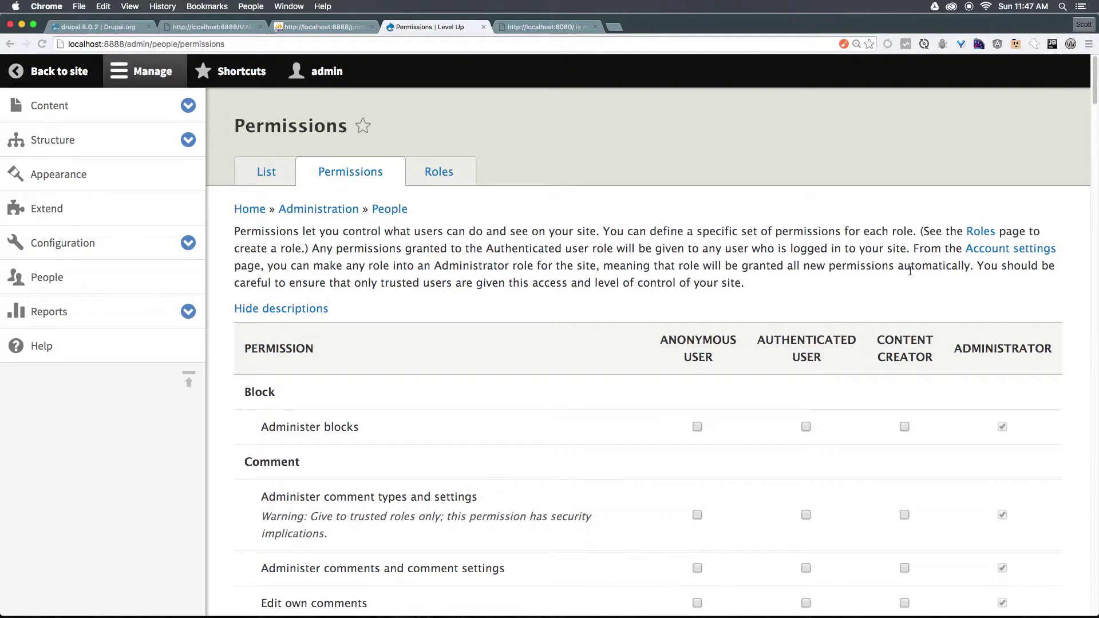
pyautogui.scroll(-2, 913, 266)
pyautogui.scroll(-2, 913, 267)
pyautogui.scroll(-1, 898, 348)
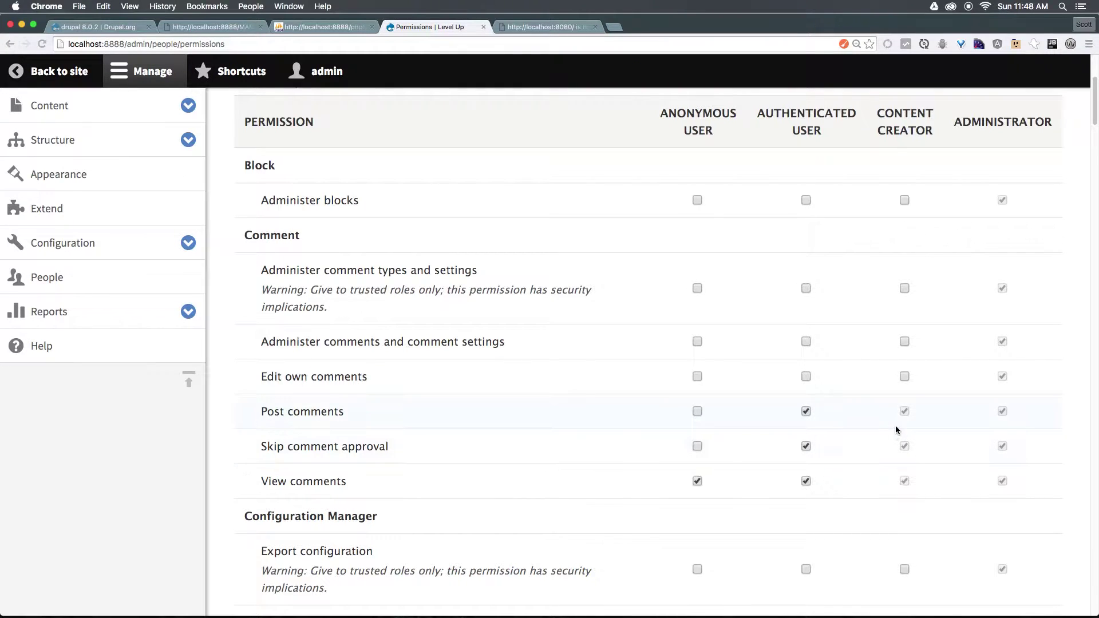
pyautogui.doubleClick(905, 130)
pyautogui.doubleClick(806, 130)
pyautogui.click(933, 328)
# Grant Content Creator permission to use the Restricted HTML text format.
pyautogui.scroll(-5, 902, 201)
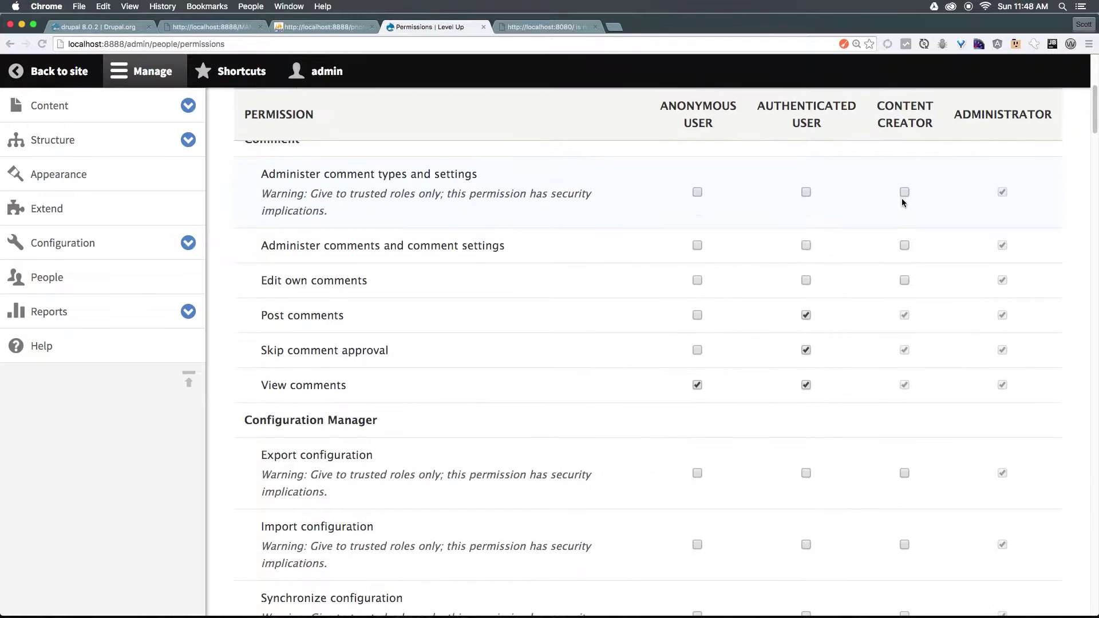
pyautogui.scroll(-2, 899, 206)
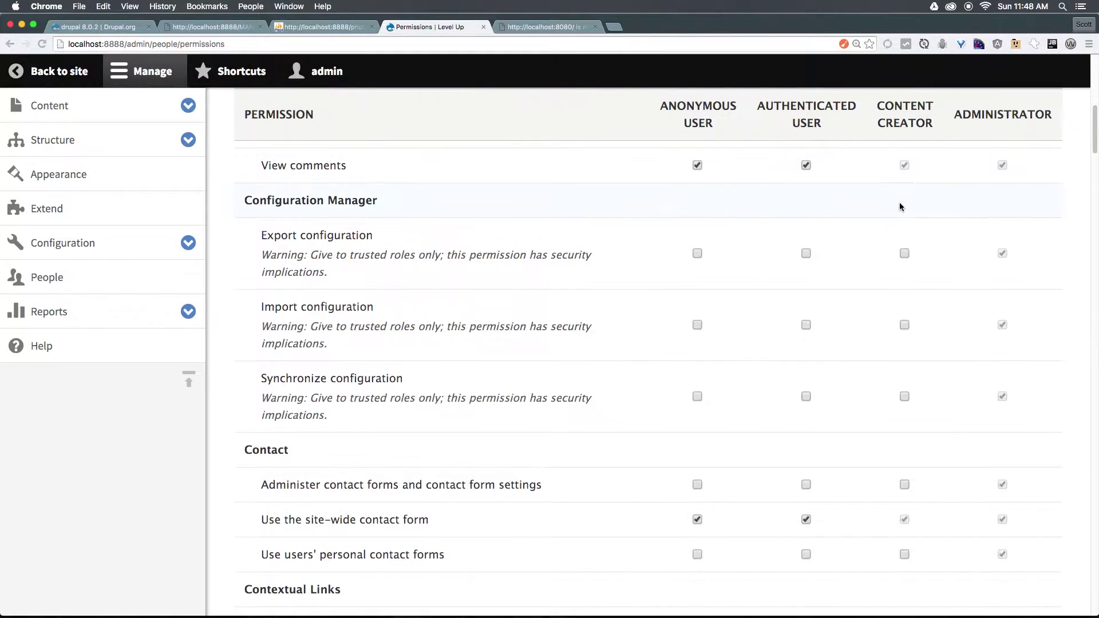
pyautogui.scroll(-8, 900, 206)
pyautogui.scroll(-20, 900, 207)
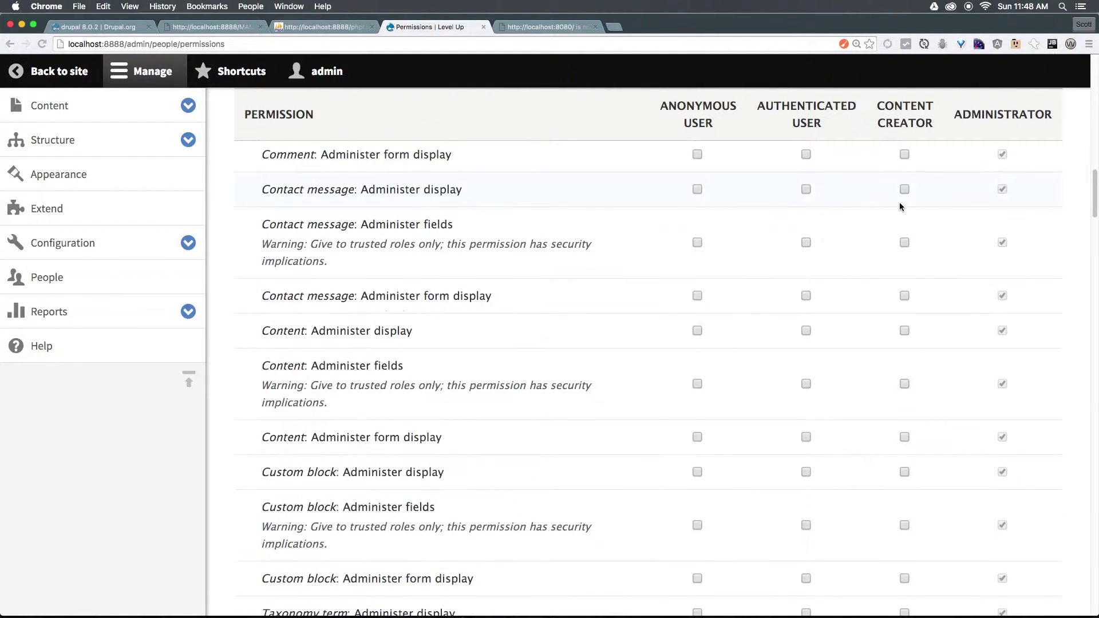
pyautogui.scroll(-5, 899, 205)
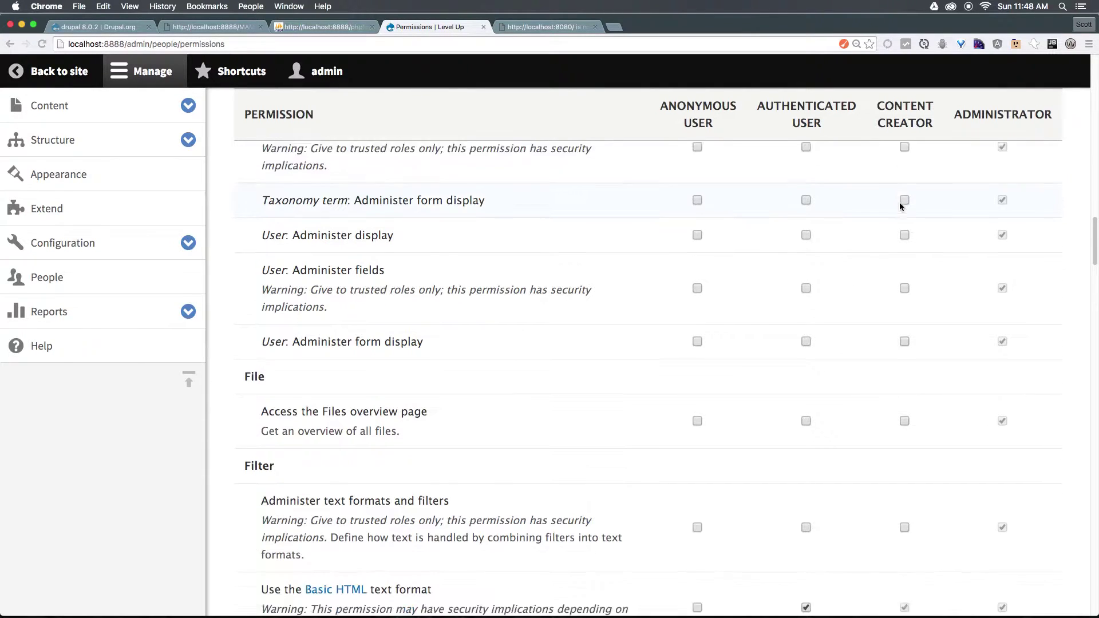
pyautogui.scroll(-3, 900, 205)
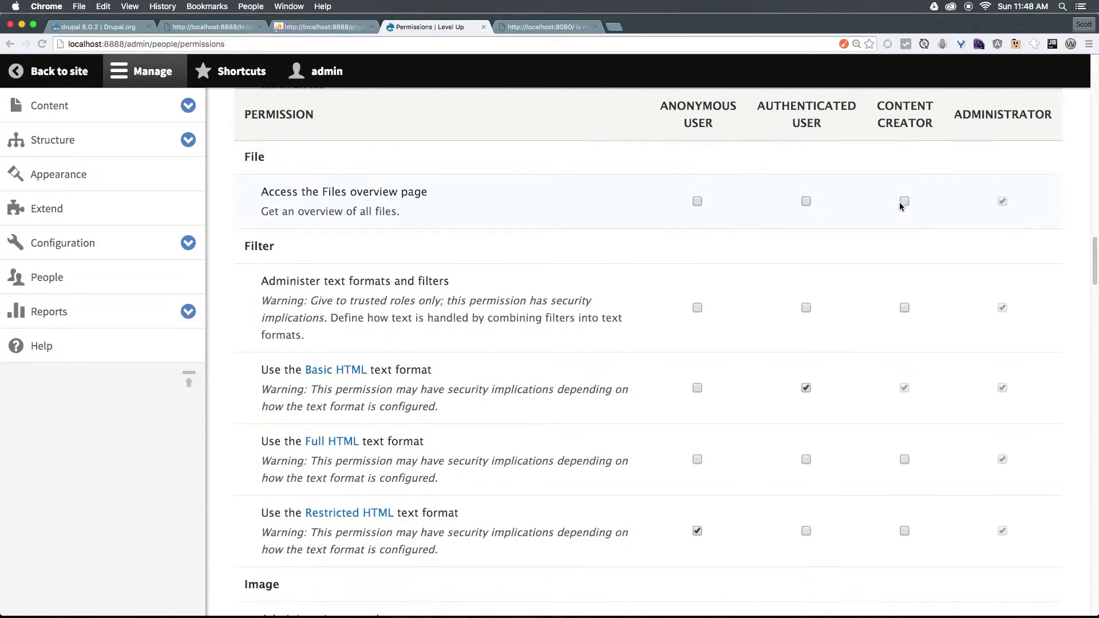
pyautogui.scroll(2, 900, 206)
pyautogui.scroll(-2, 900, 206)
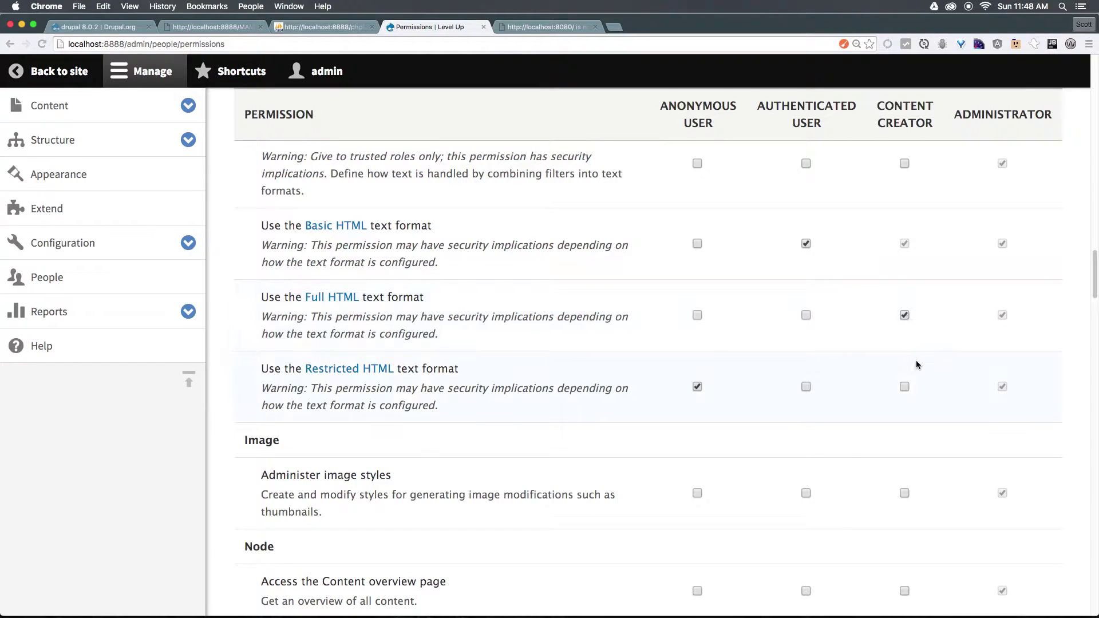
pyautogui.click(904, 386)
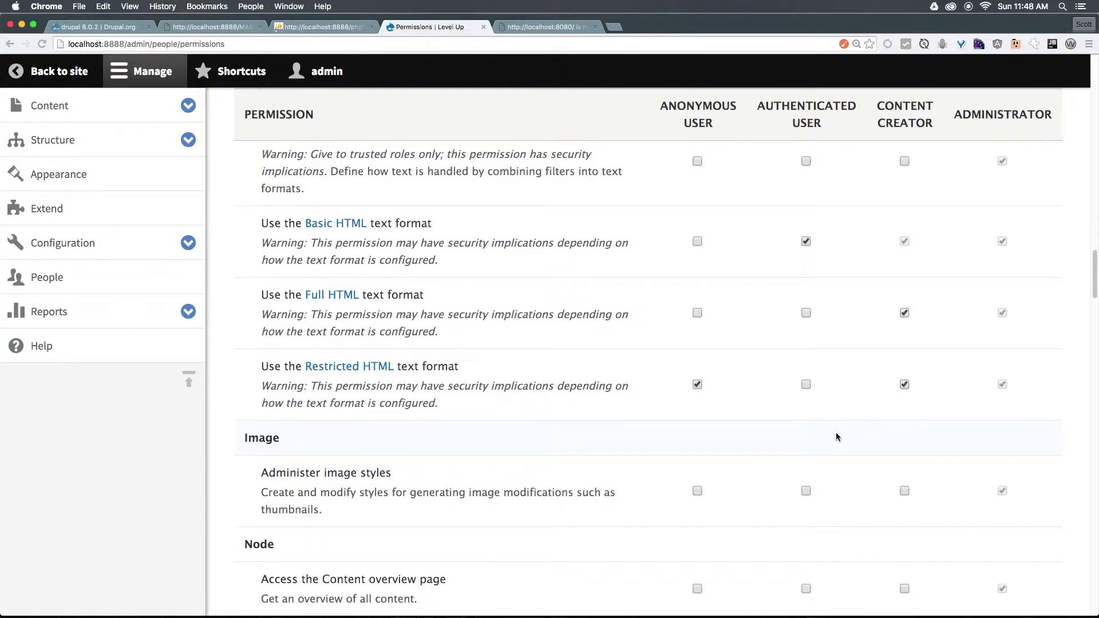
pyautogui.scroll(-3, 836, 436)
pyautogui.scroll(-2, 836, 436)
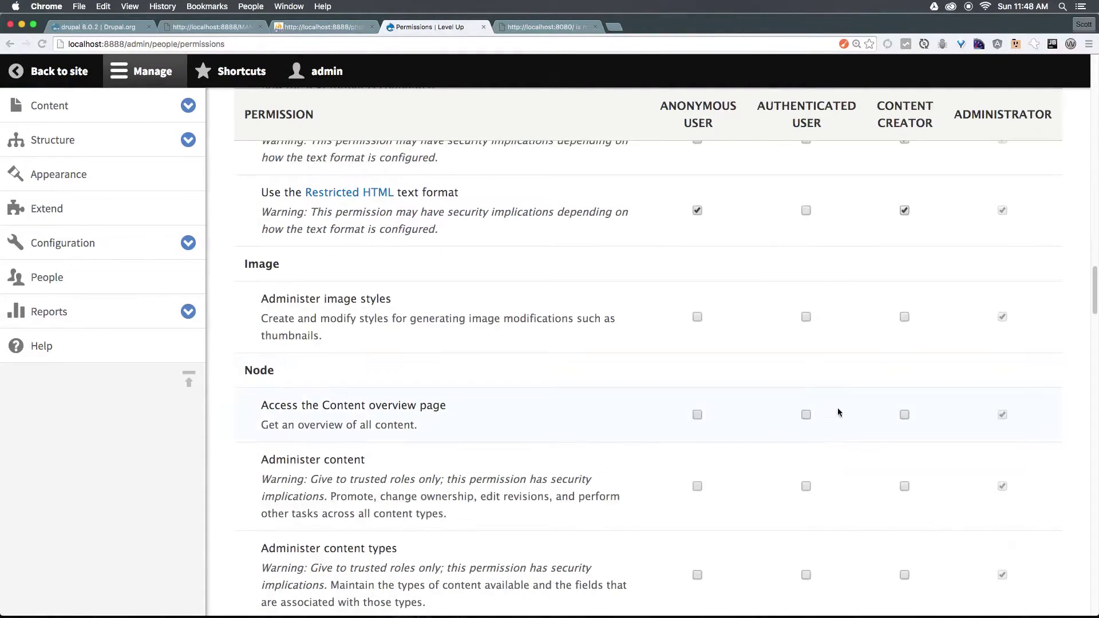
pyautogui.scroll(-5, 847, 309)
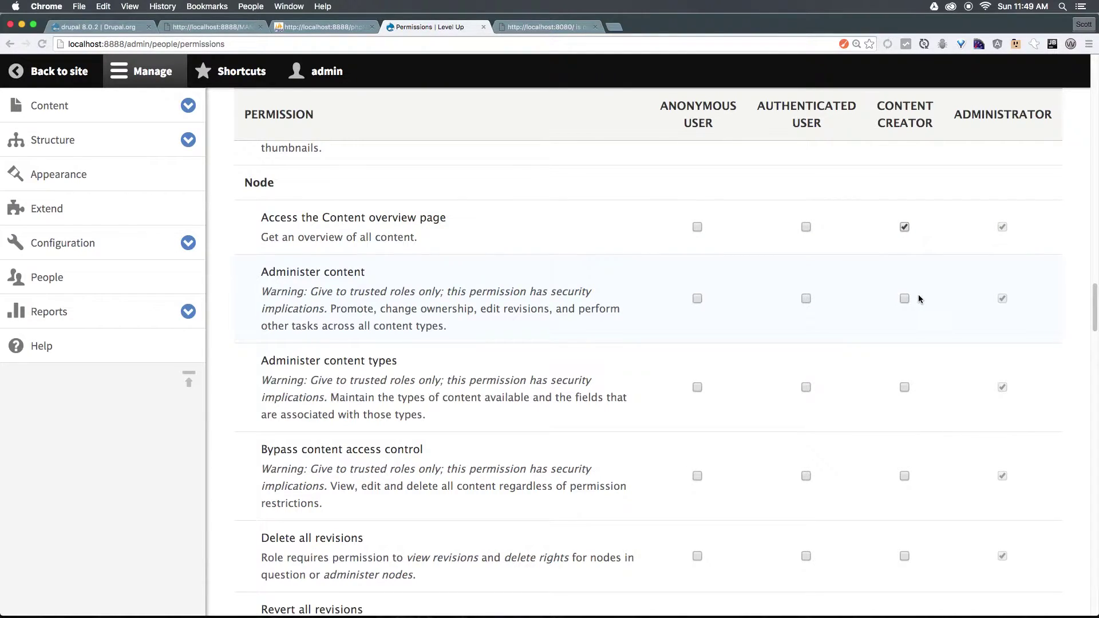
# Let Content Creator view its own unpublished content.
pyautogui.scroll(-3, 919, 297)
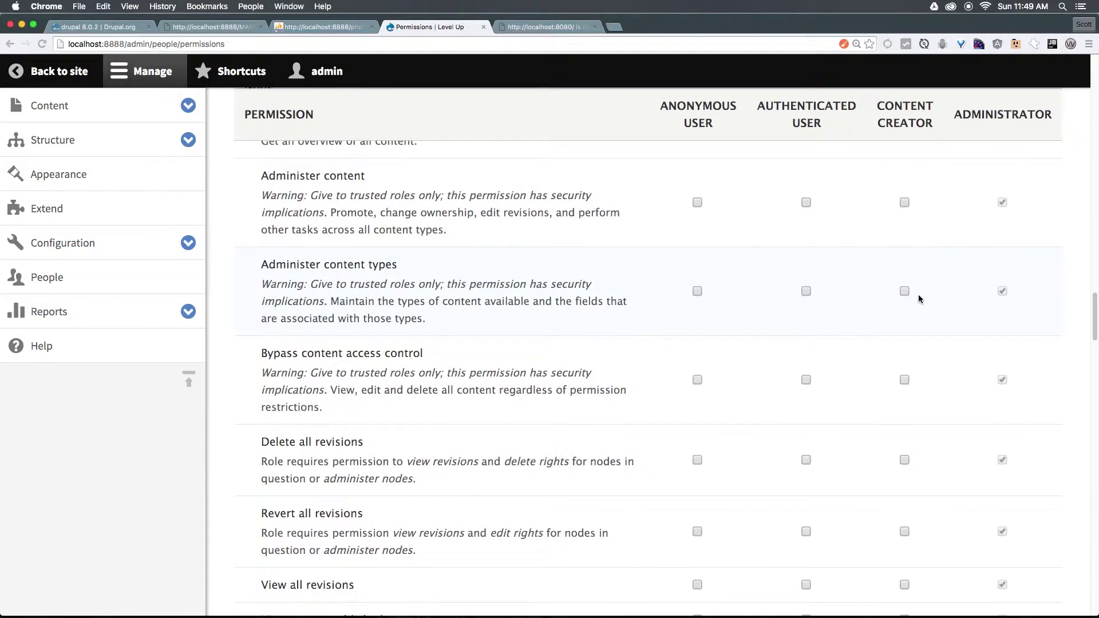
pyautogui.scroll(-1, 918, 294)
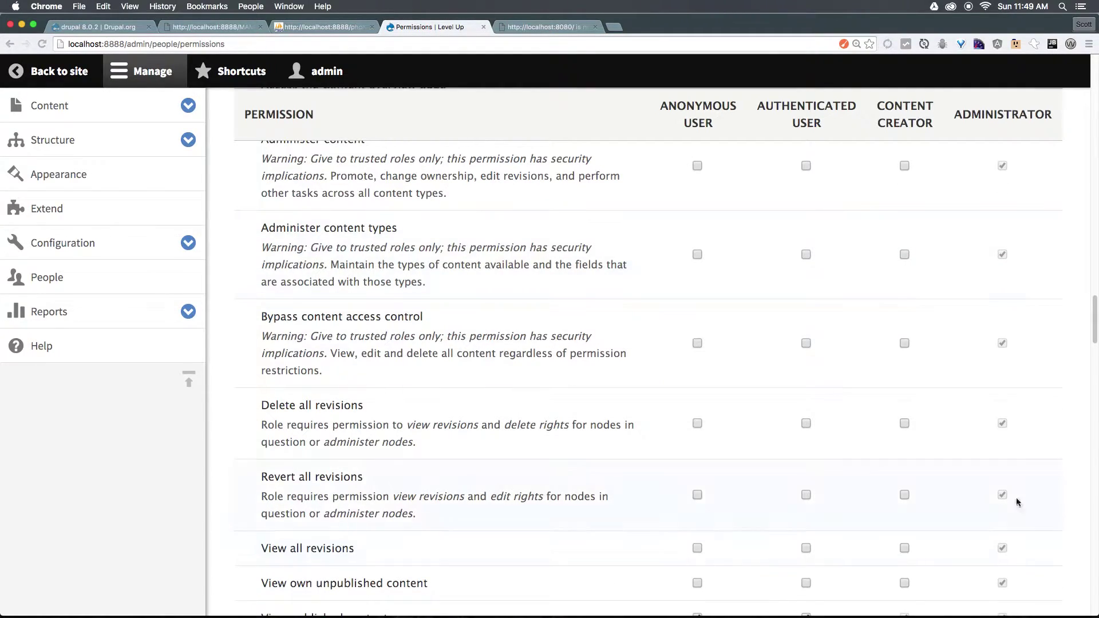
pyautogui.scroll(-2, 976, 396)
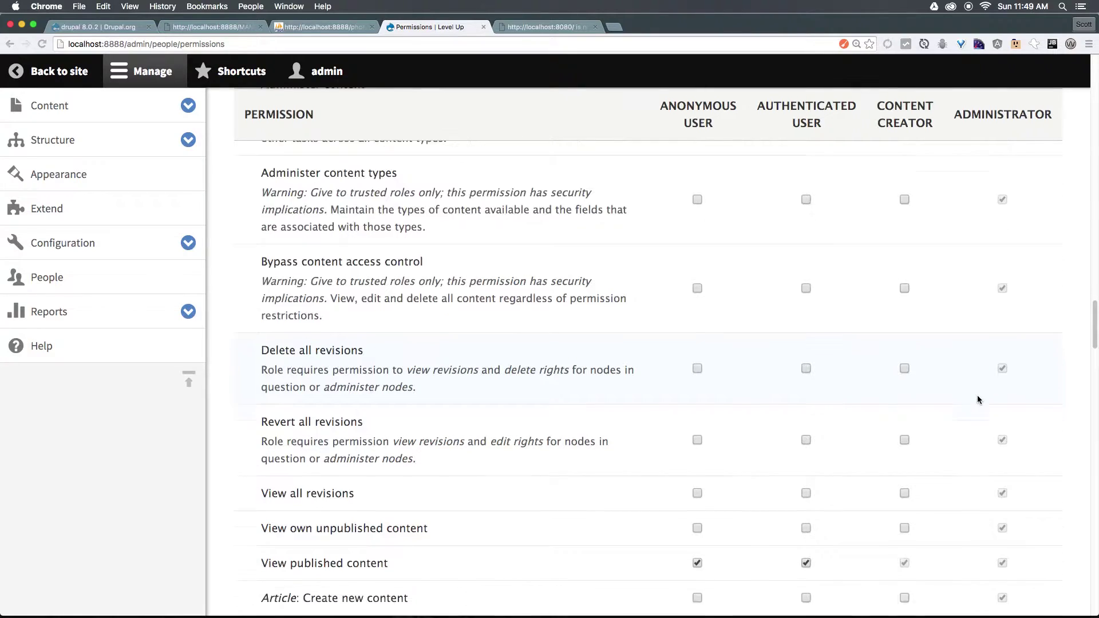
pyautogui.scroll(-2, 977, 403)
pyautogui.scroll(-4, 942, 396)
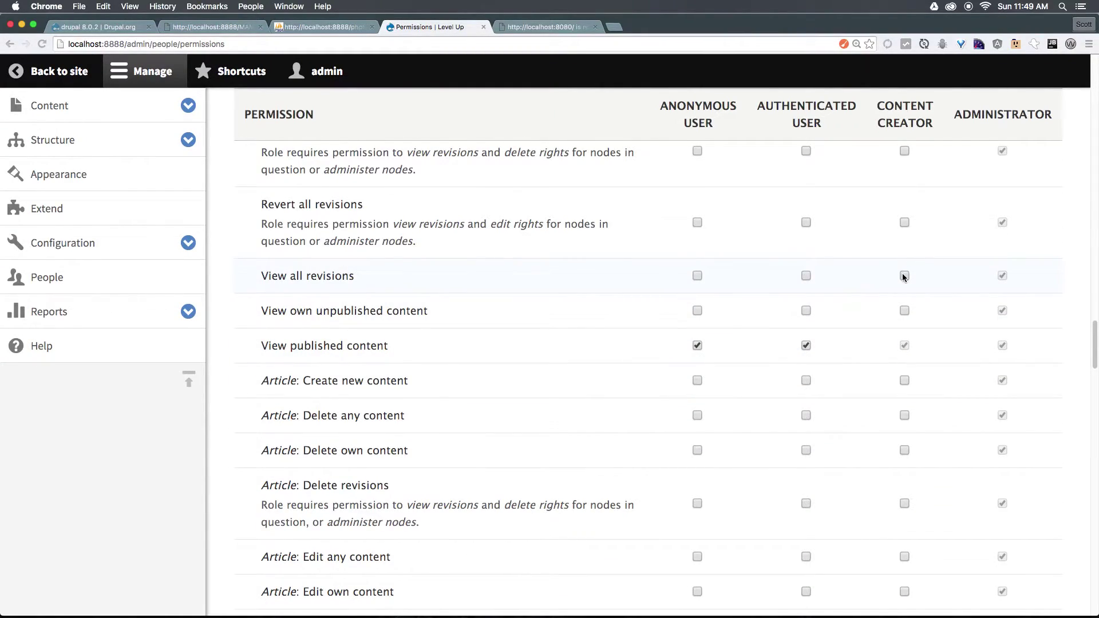
pyautogui.click(906, 311)
# Allow Content Creator to create articles and delete and edit its own articles.
pyautogui.scroll(-1, 915, 353)
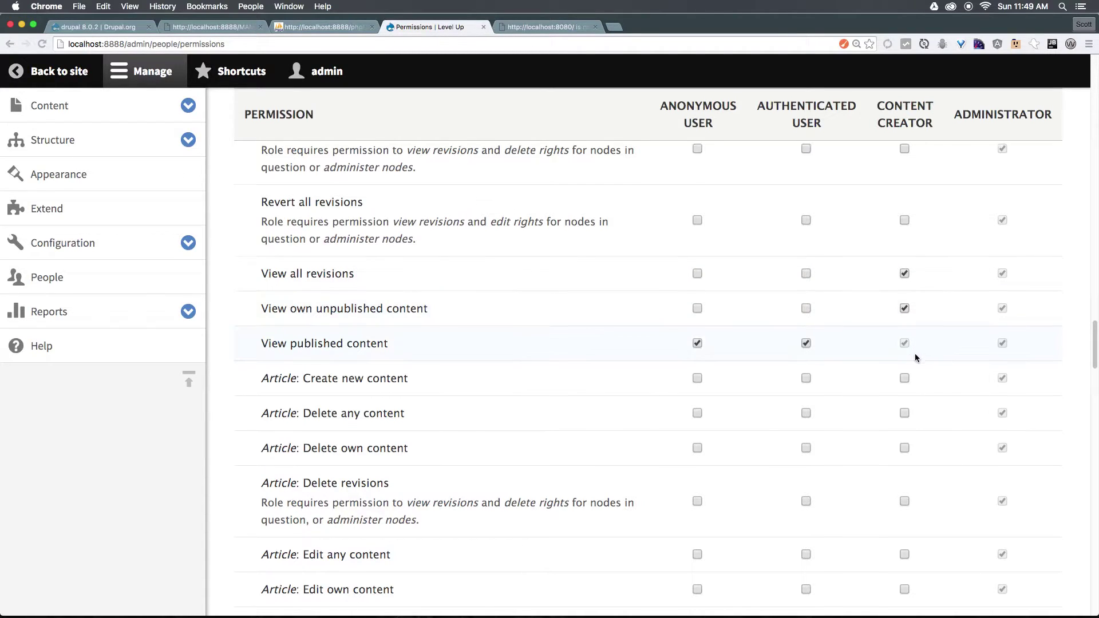
pyautogui.scroll(-4, 915, 357)
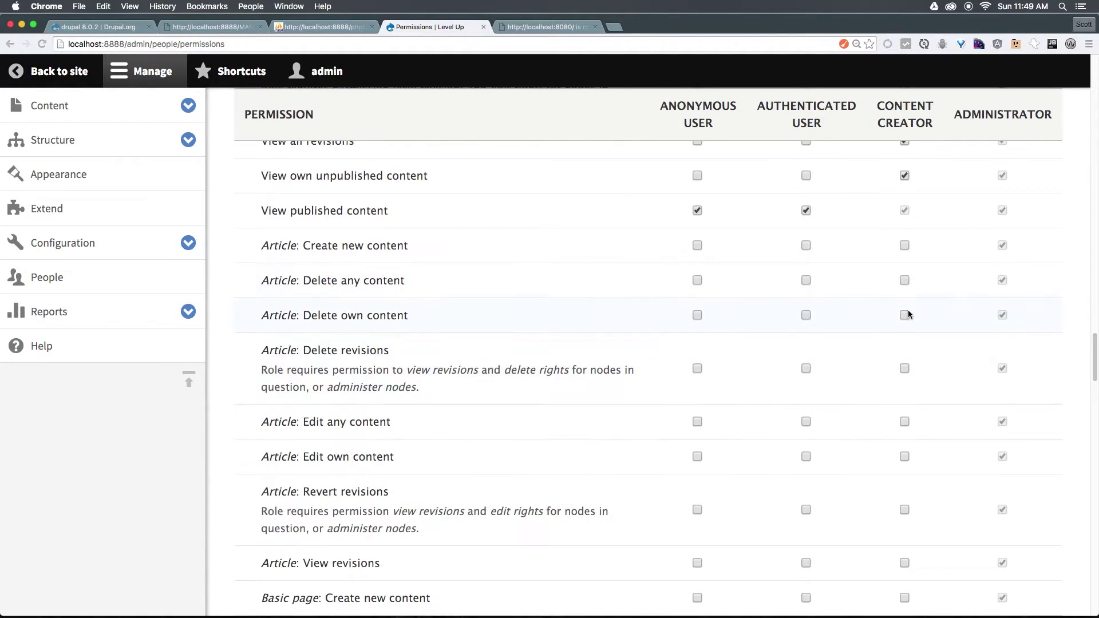
pyautogui.click(904, 246)
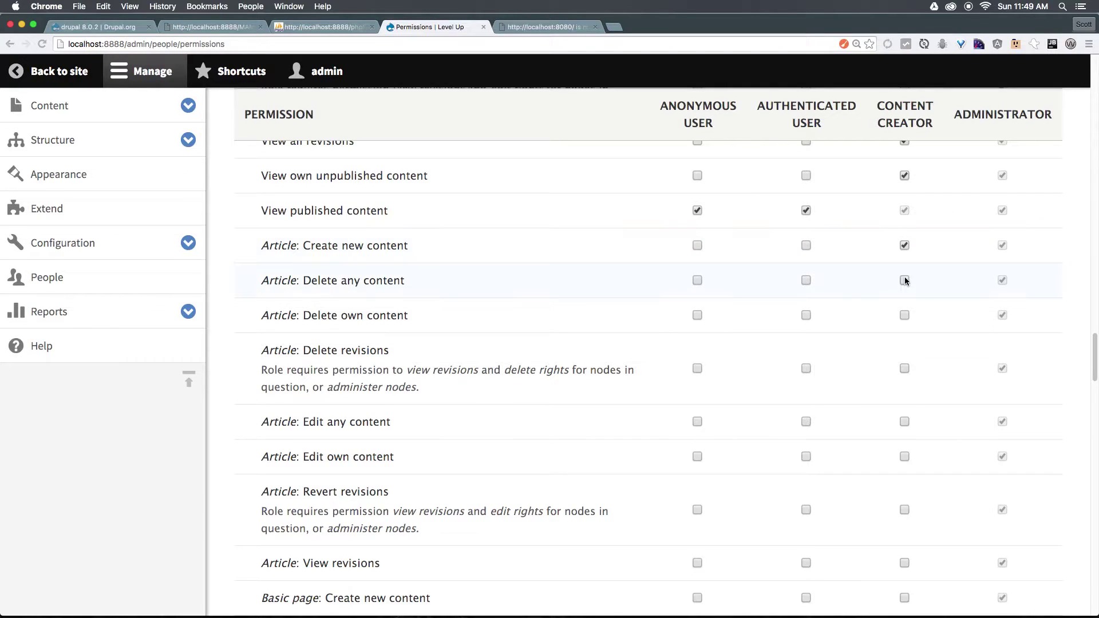
pyautogui.click(907, 315)
pyautogui.scroll(-4, 878, 359)
pyautogui.click(904, 321)
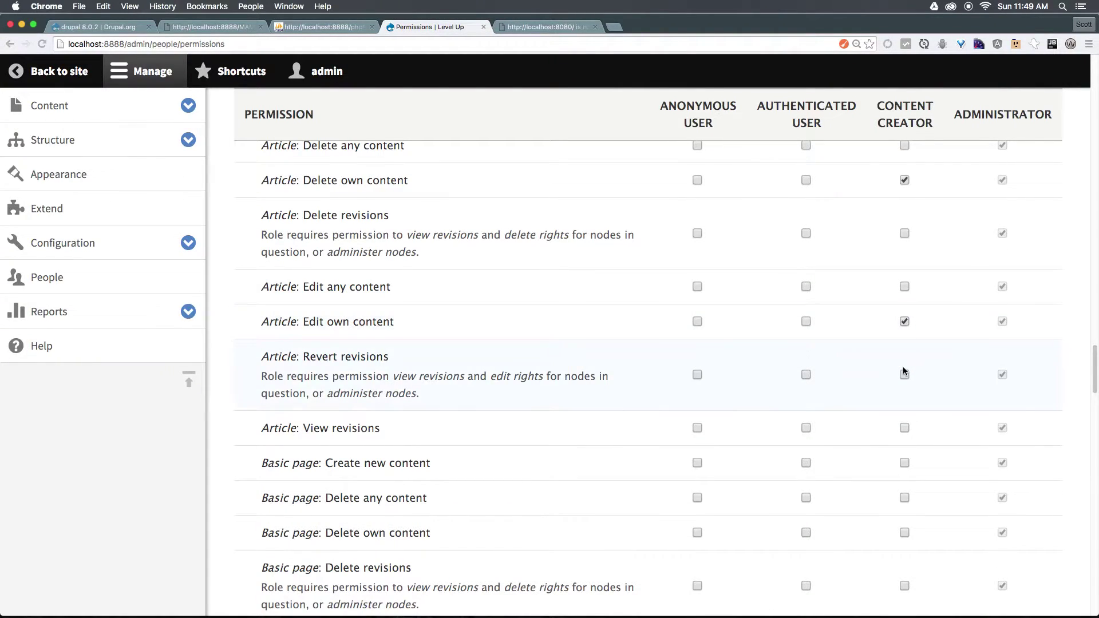
# Let Content Creator create new basic pages.
pyautogui.scroll(-7, 903, 364)
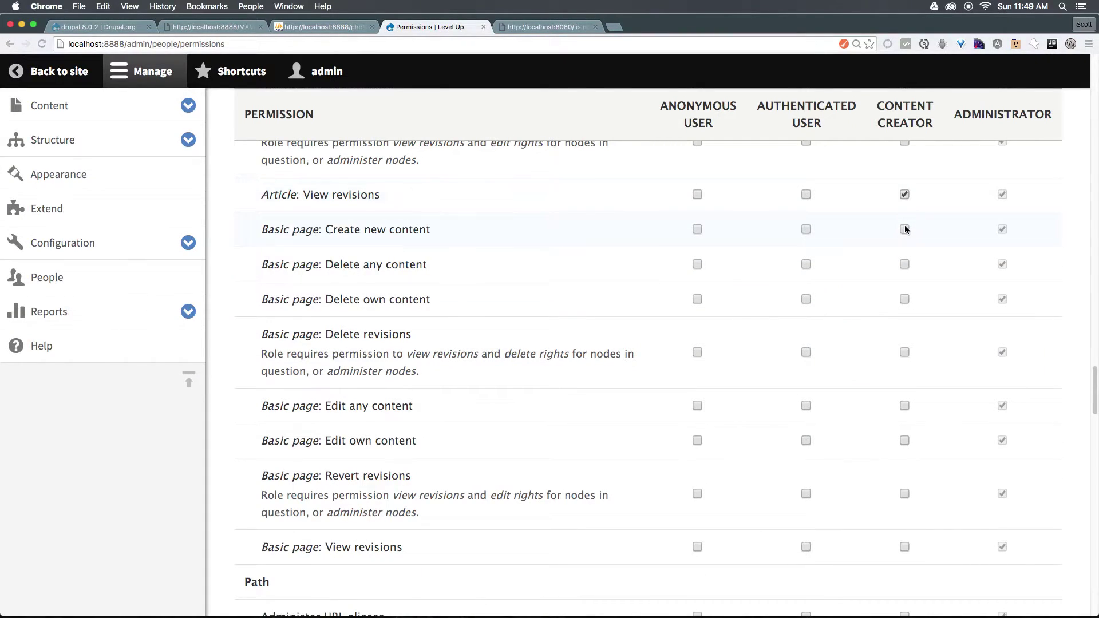
pyautogui.click(905, 229)
pyautogui.scroll(-3, 905, 304)
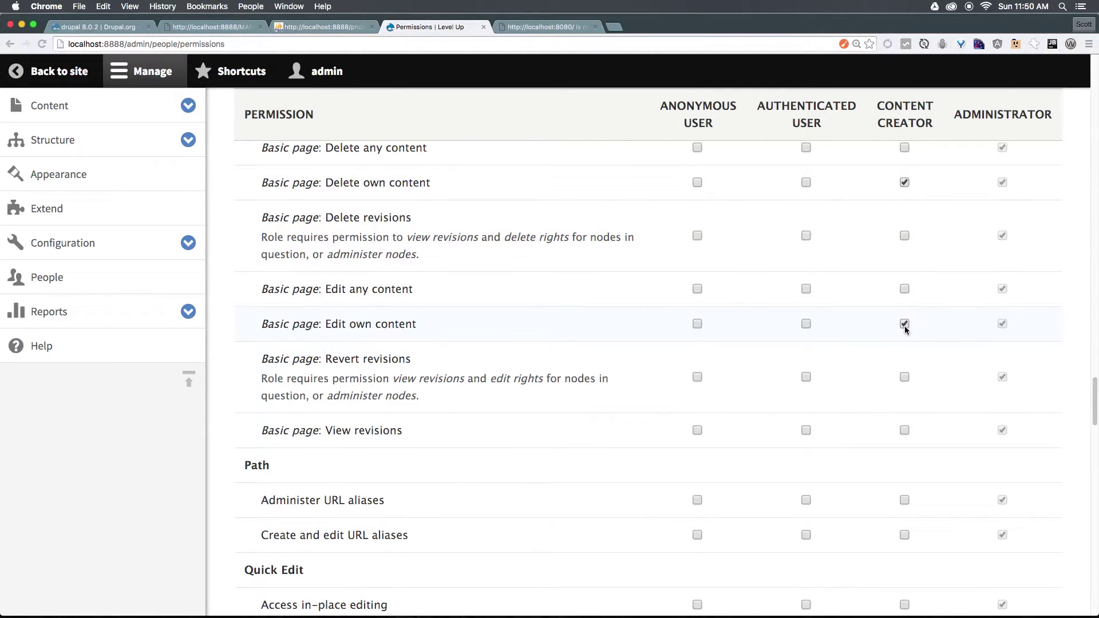
pyautogui.scroll(-2, 906, 326)
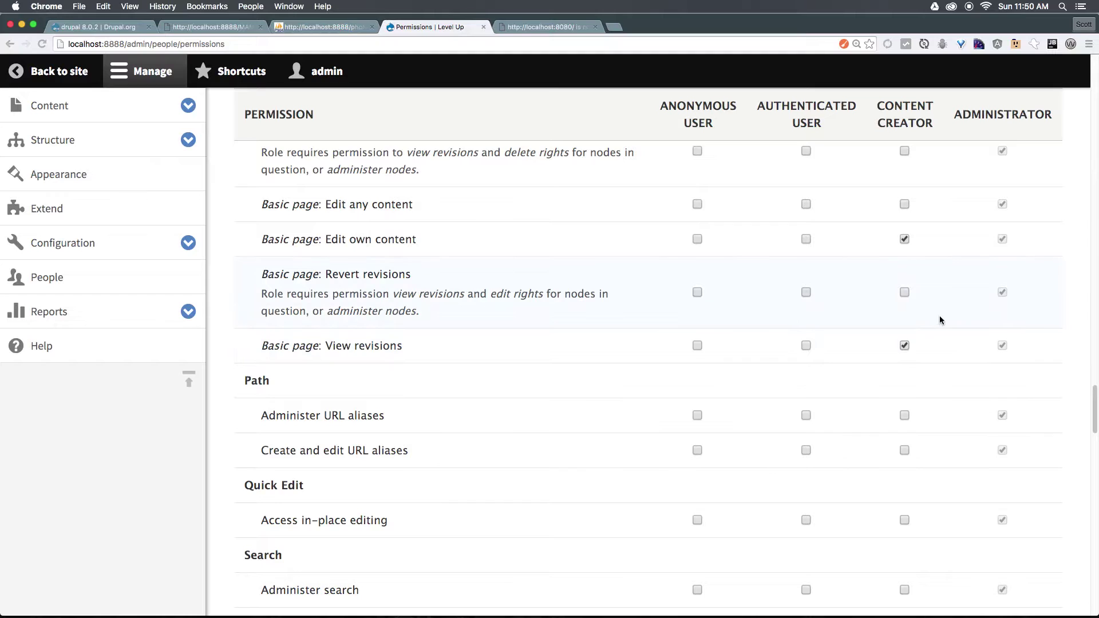
# Grant Content Creator 'Use the administration toolbar' and save the permissions.
pyautogui.scroll(1, 940, 318)
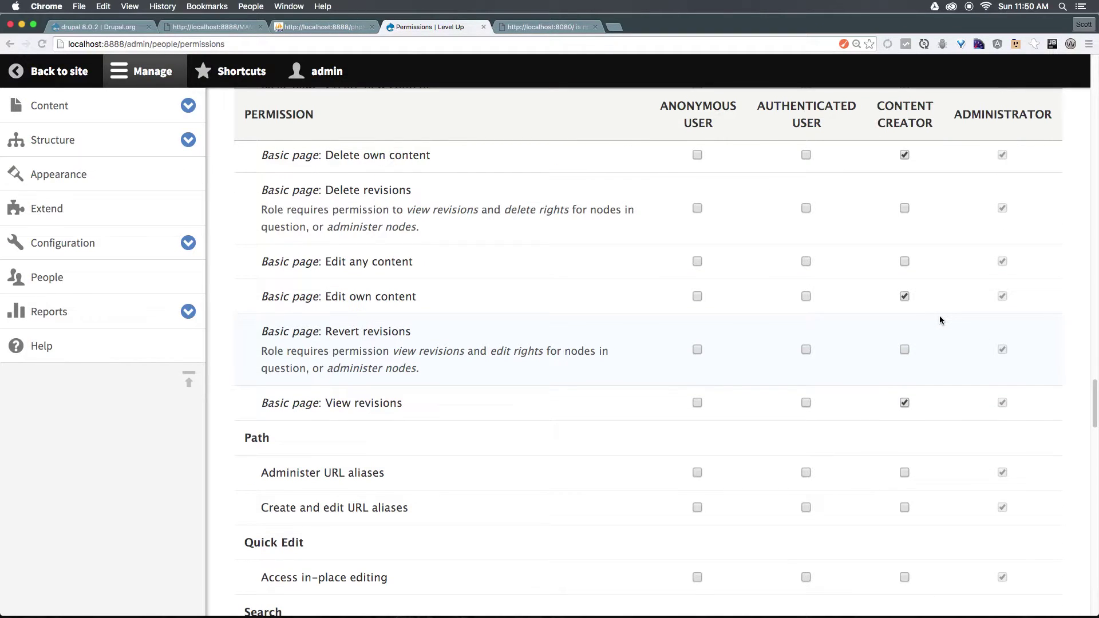
pyautogui.scroll(-4, 932, 326)
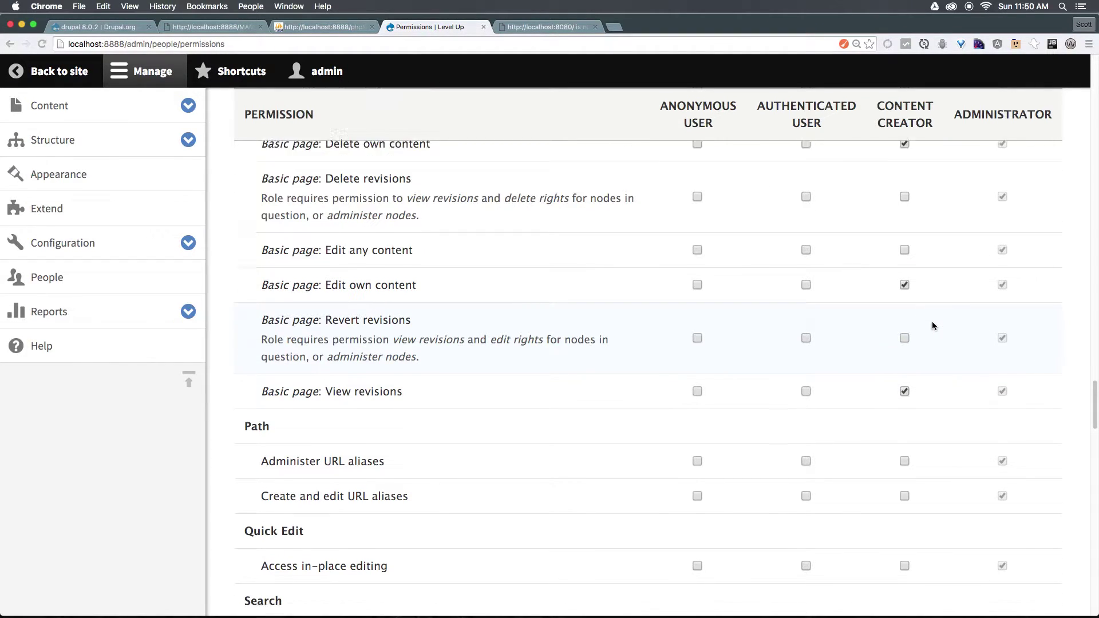
pyautogui.scroll(6, 904, 342)
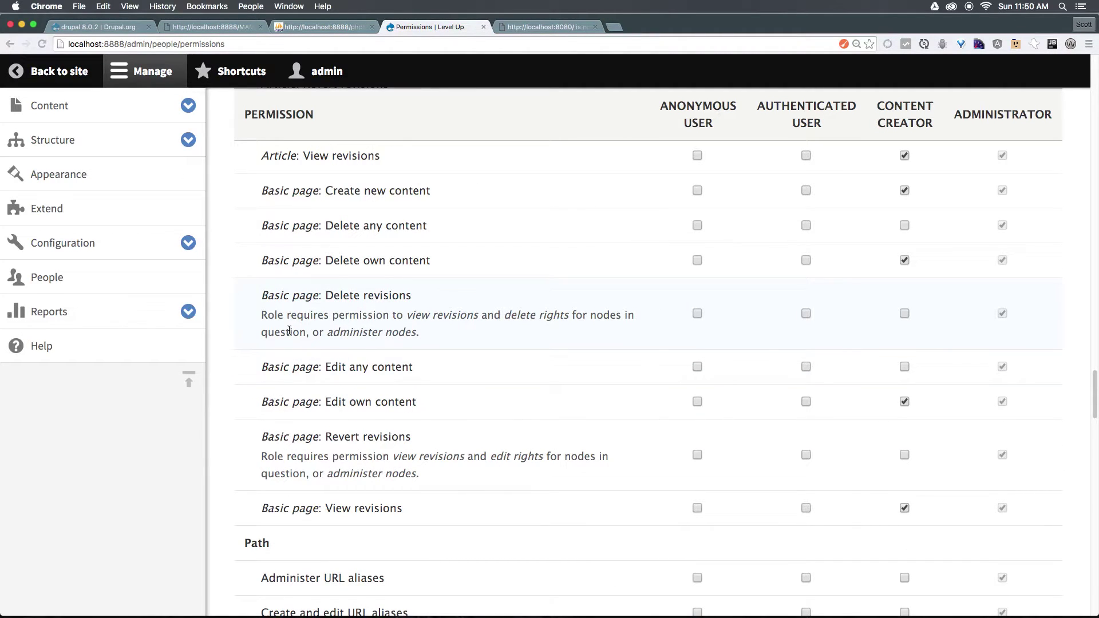
pyautogui.scroll(1, 596, 306)
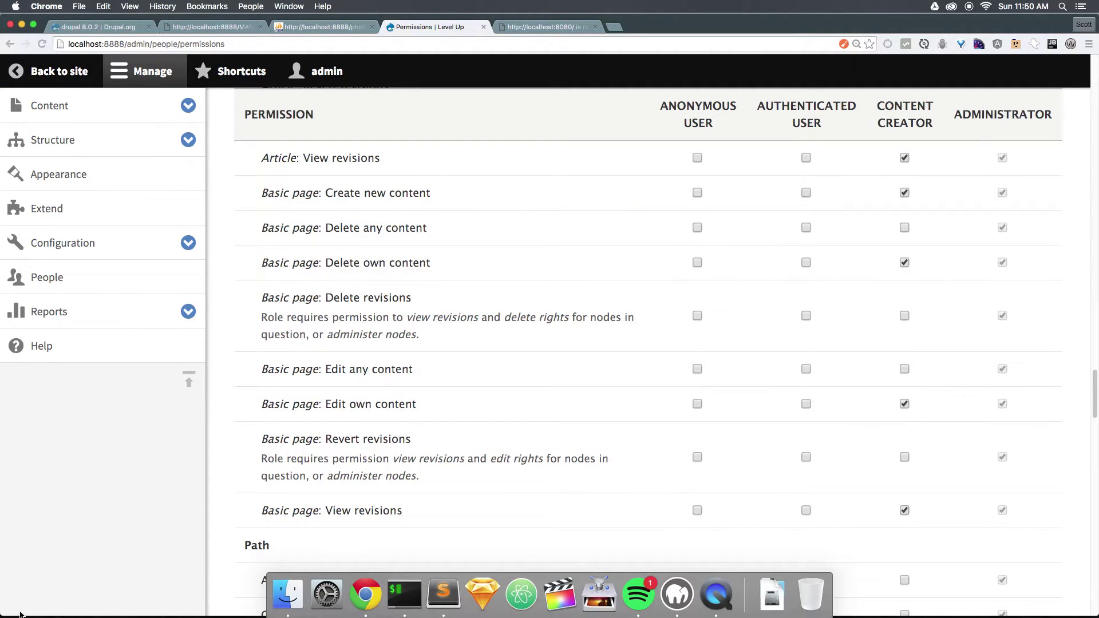
pyautogui.scroll(-10, 343, 393)
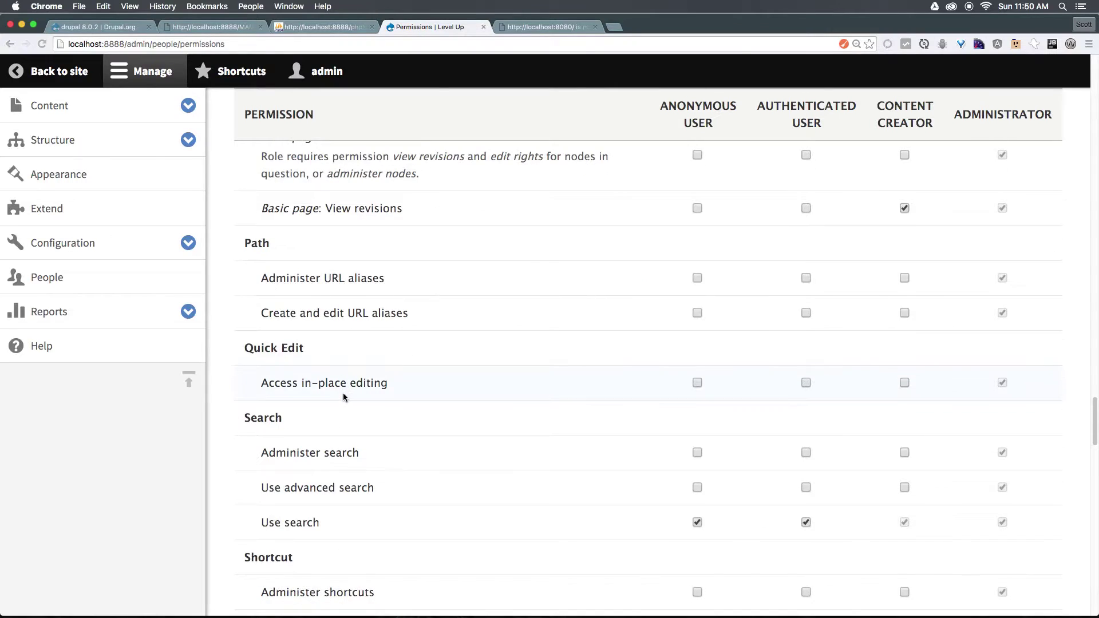
pyautogui.scroll(-5, 344, 396)
pyautogui.scroll(-3, 343, 396)
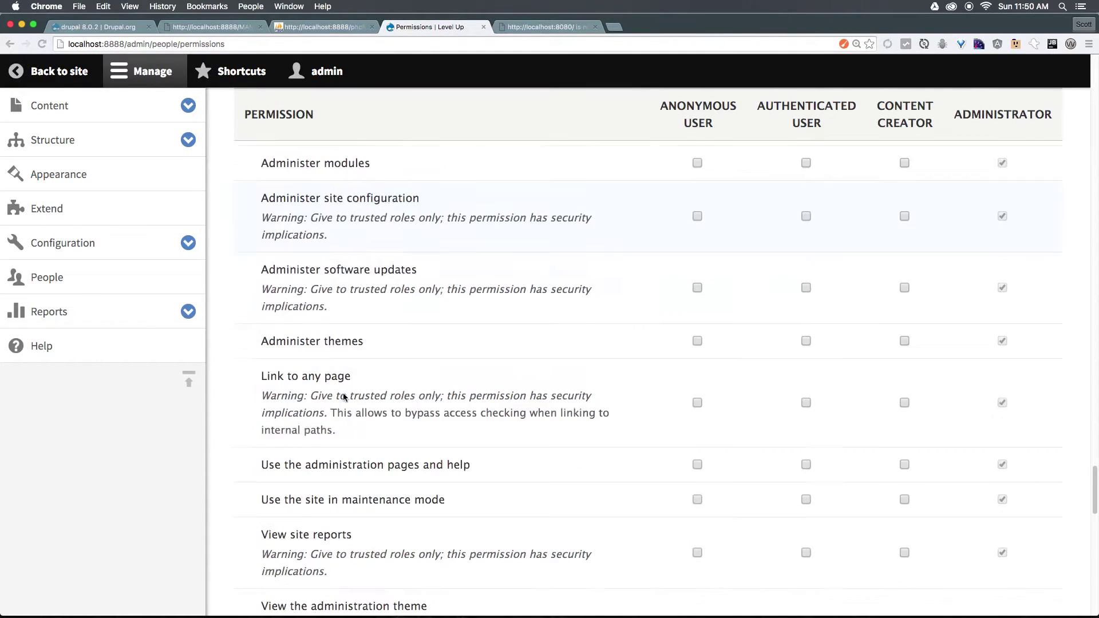
pyautogui.scroll(-2, 343, 396)
pyautogui.scroll(-8, 343, 396)
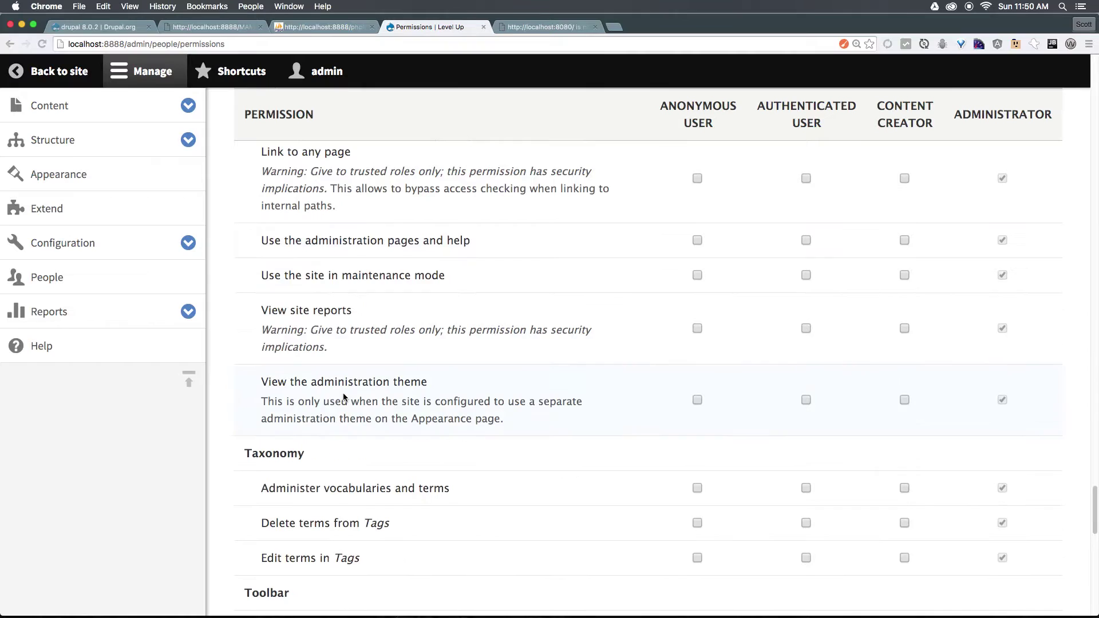
pyautogui.scroll(-1, 343, 396)
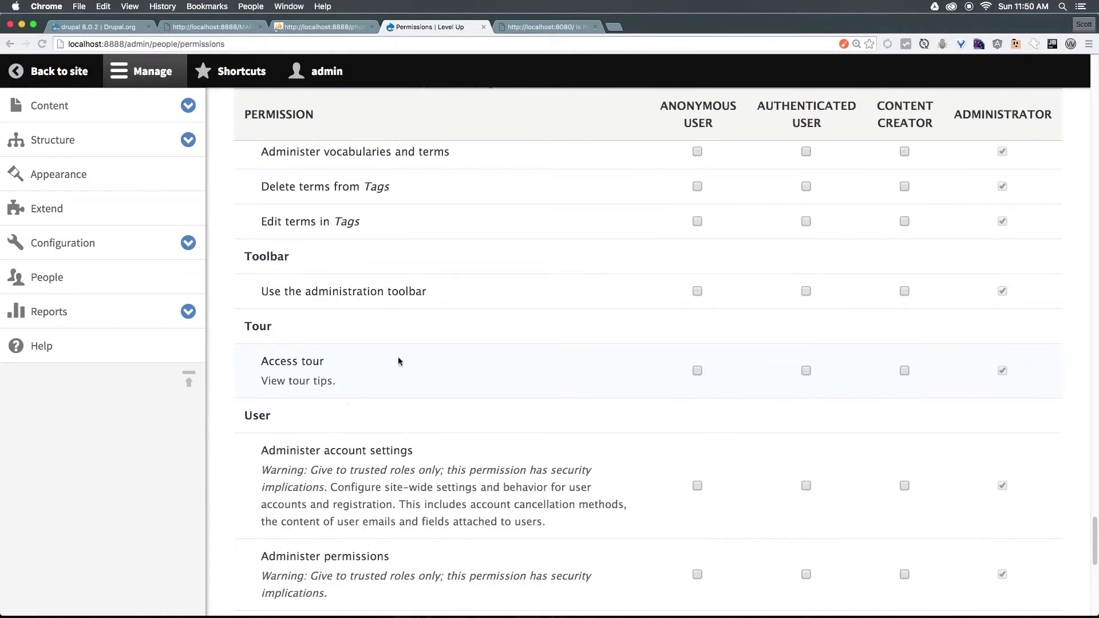
pyautogui.click(904, 291)
pyautogui.scroll(-10, 730, 284)
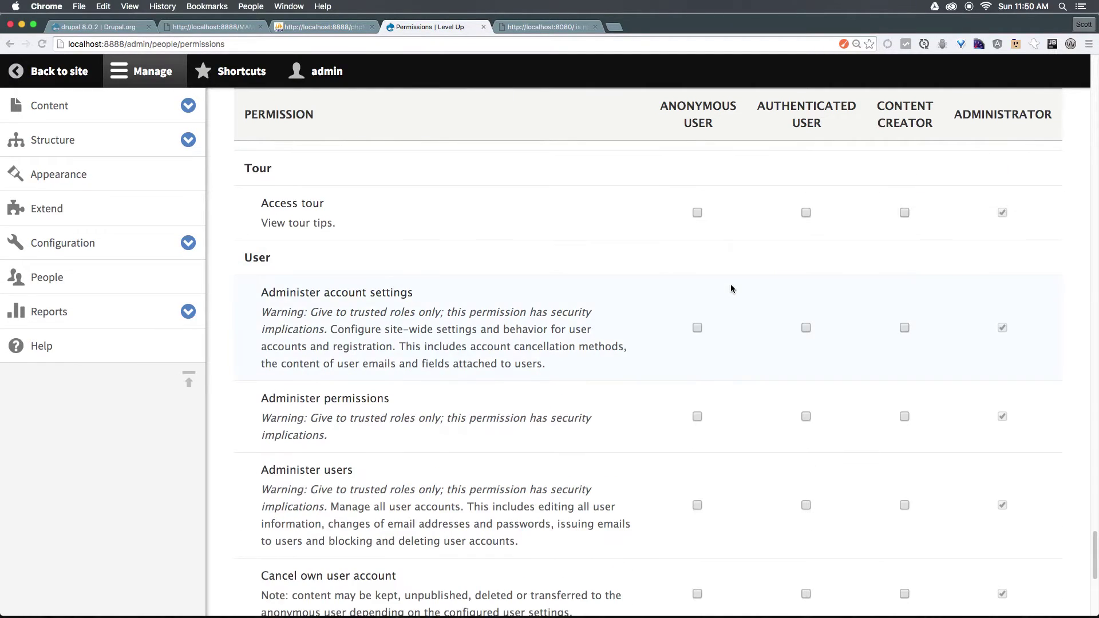
pyautogui.scroll(-5, 731, 288)
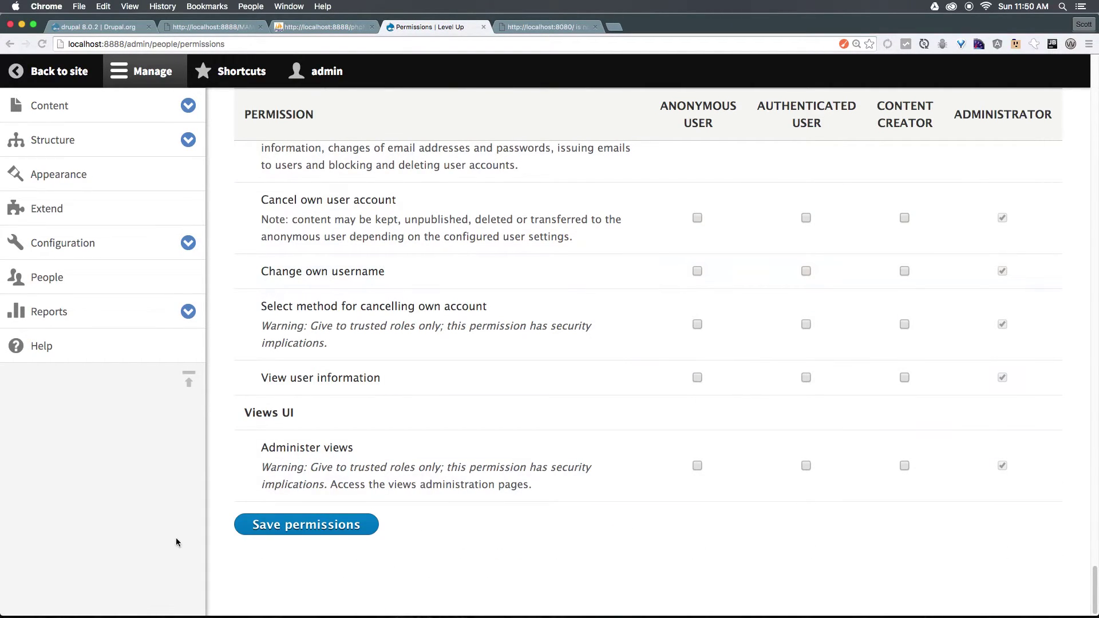
pyautogui.click(266, 532)
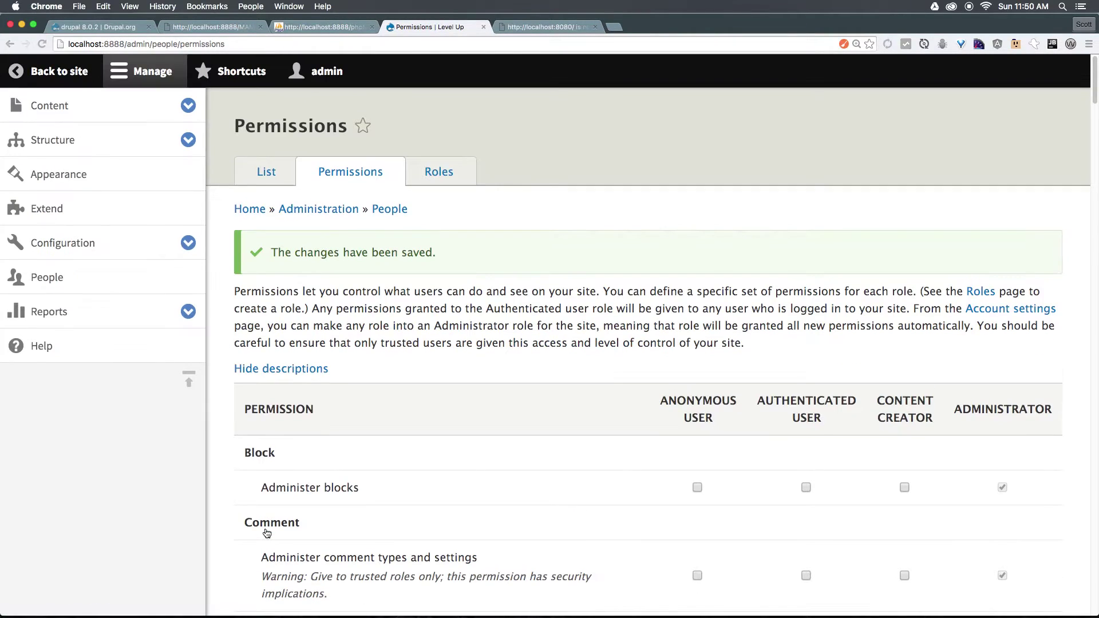
# Edit the non-admin user's account to add the Content Creator role and save.
pyautogui.click(278, 176)
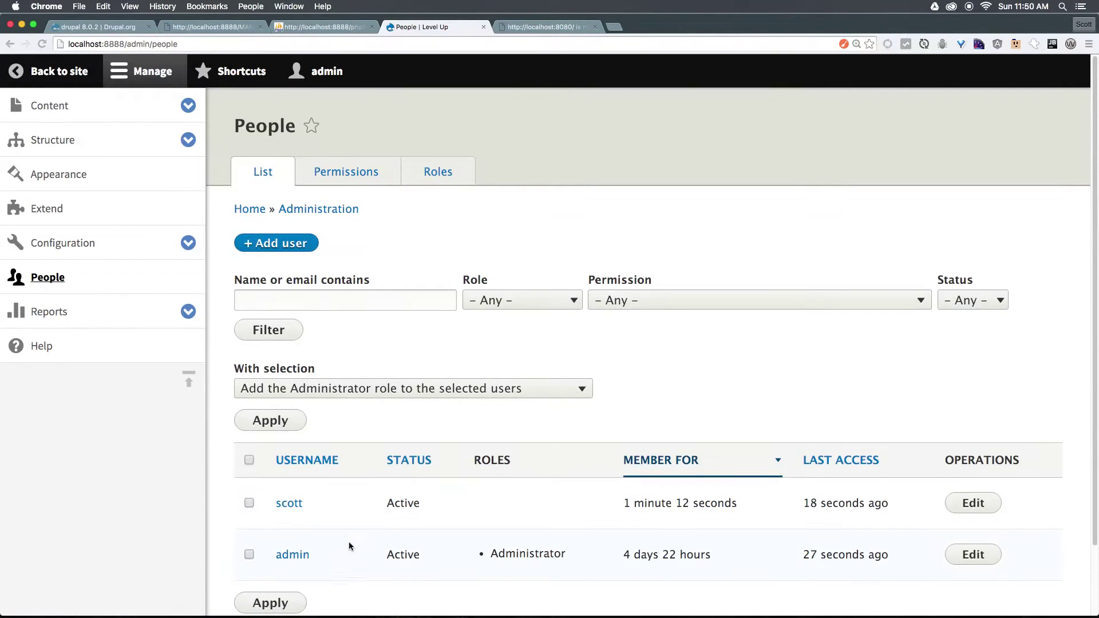
pyautogui.click(974, 503)
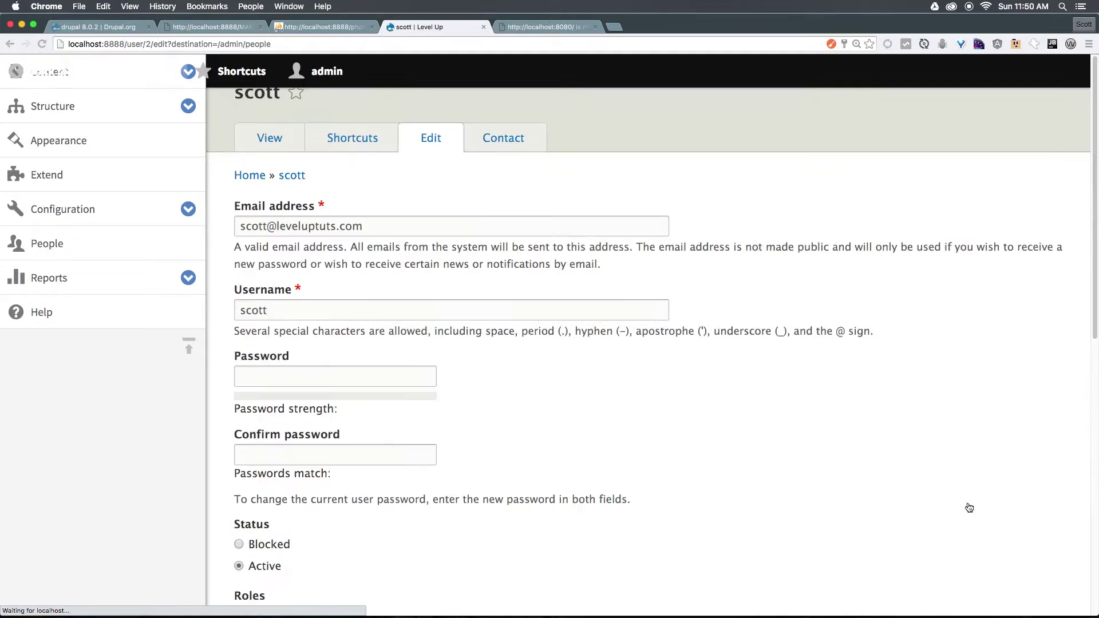
pyautogui.scroll(-6, 419, 335)
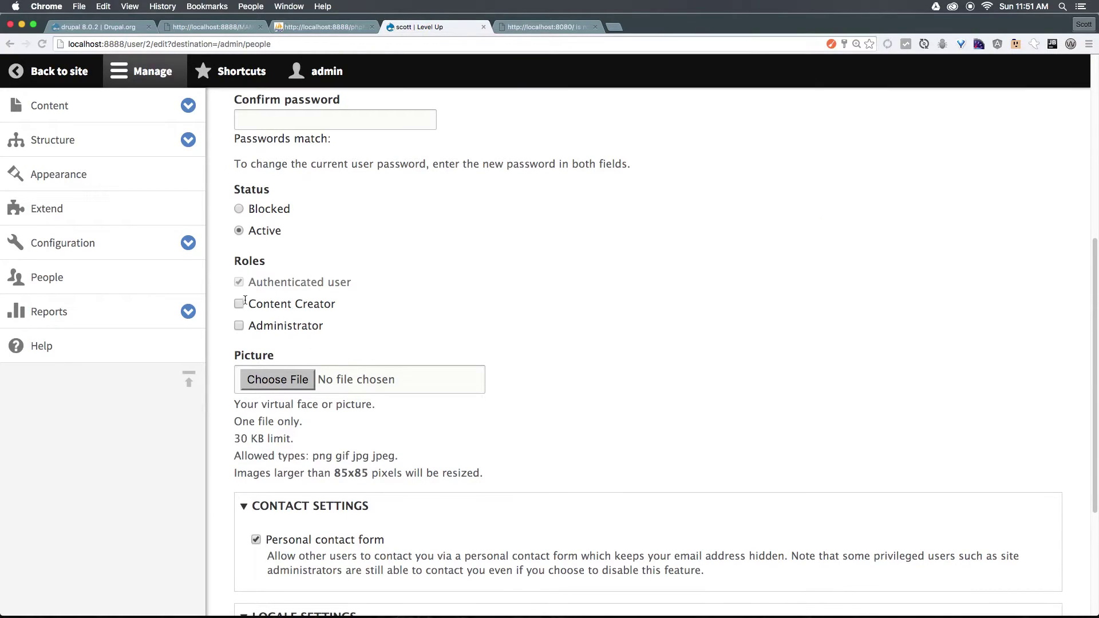
pyautogui.click(239, 304)
pyautogui.scroll(-4, 383, 301)
pyautogui.click(283, 518)
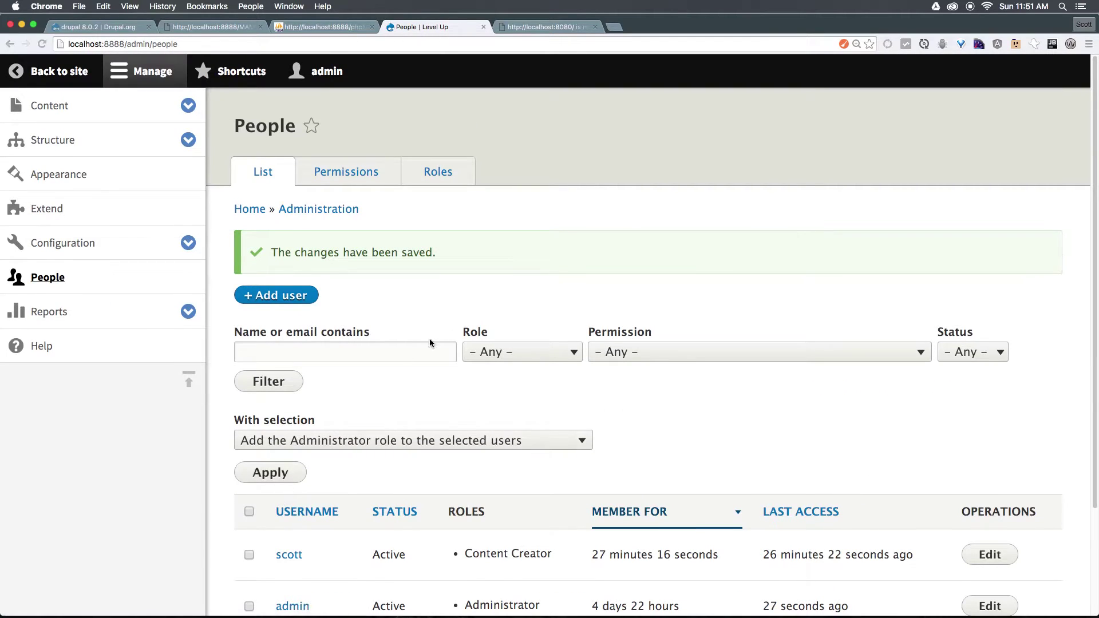
# As the content creator, reload, use the vertical toolbar to open Content, then reopen admin Permissions.
pyautogui.press('super+grave')
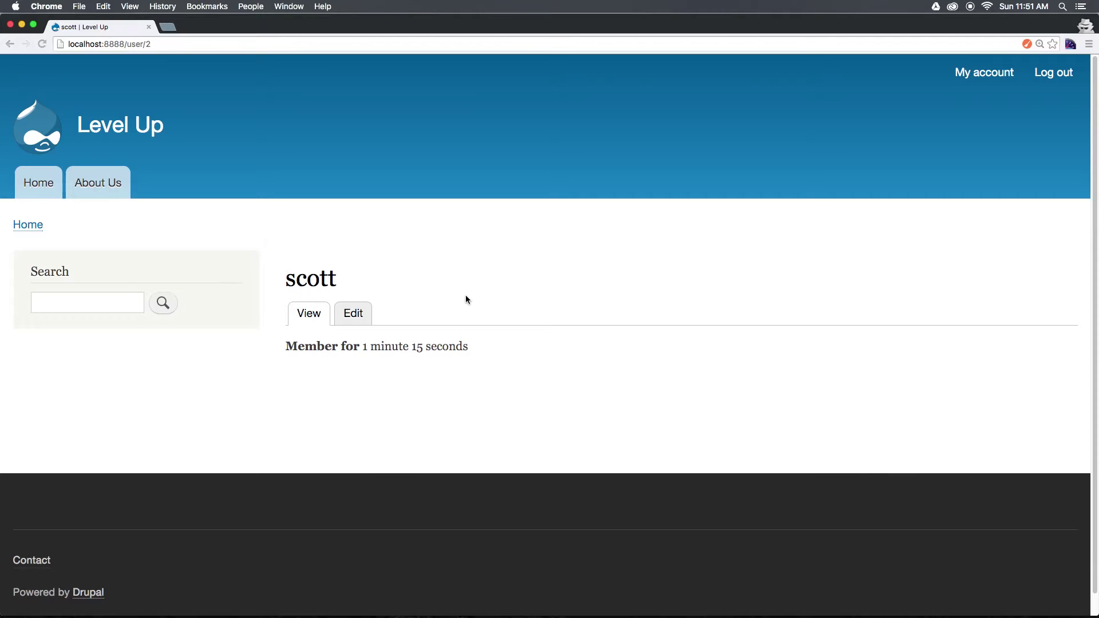
pyautogui.press('super+r')
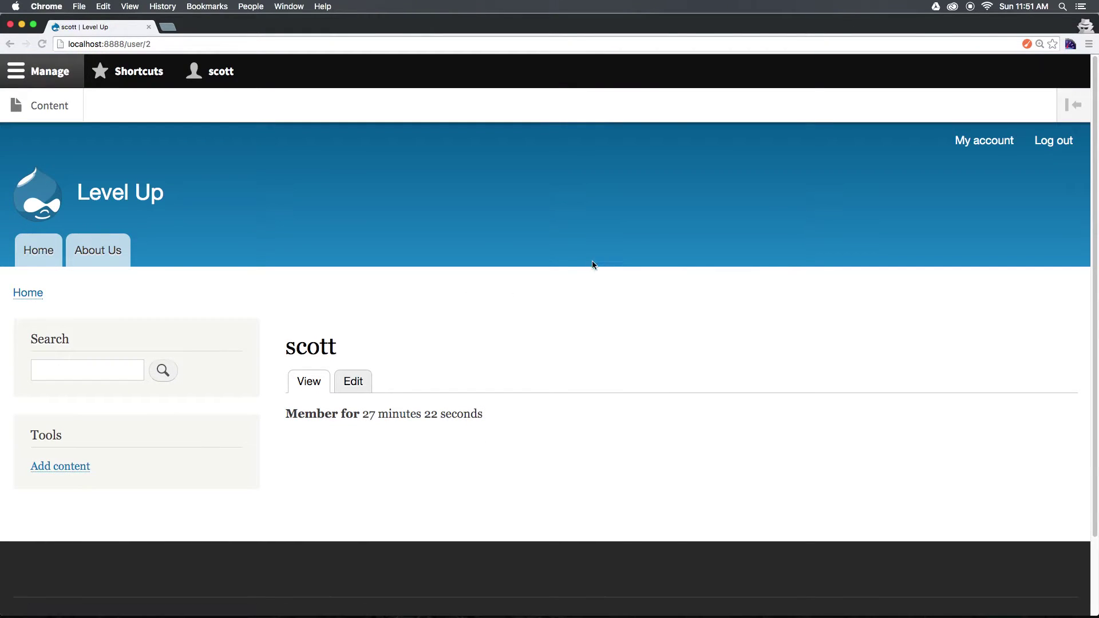
pyautogui.click(1067, 107)
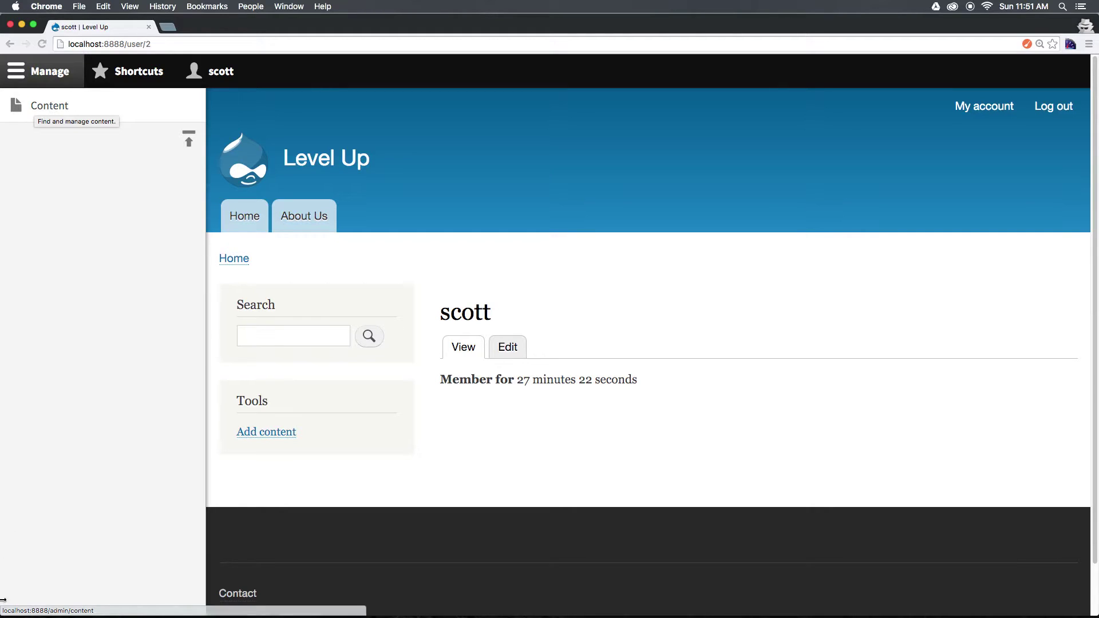
pyautogui.click(58, 101)
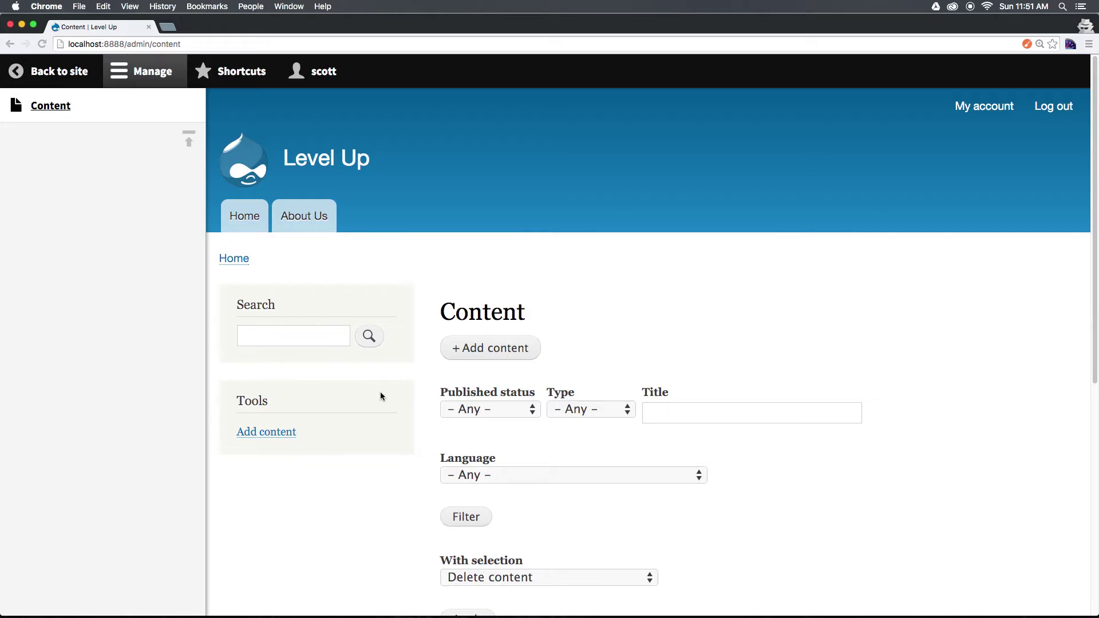
pyautogui.press('super+grave')
pyautogui.click(362, 174)
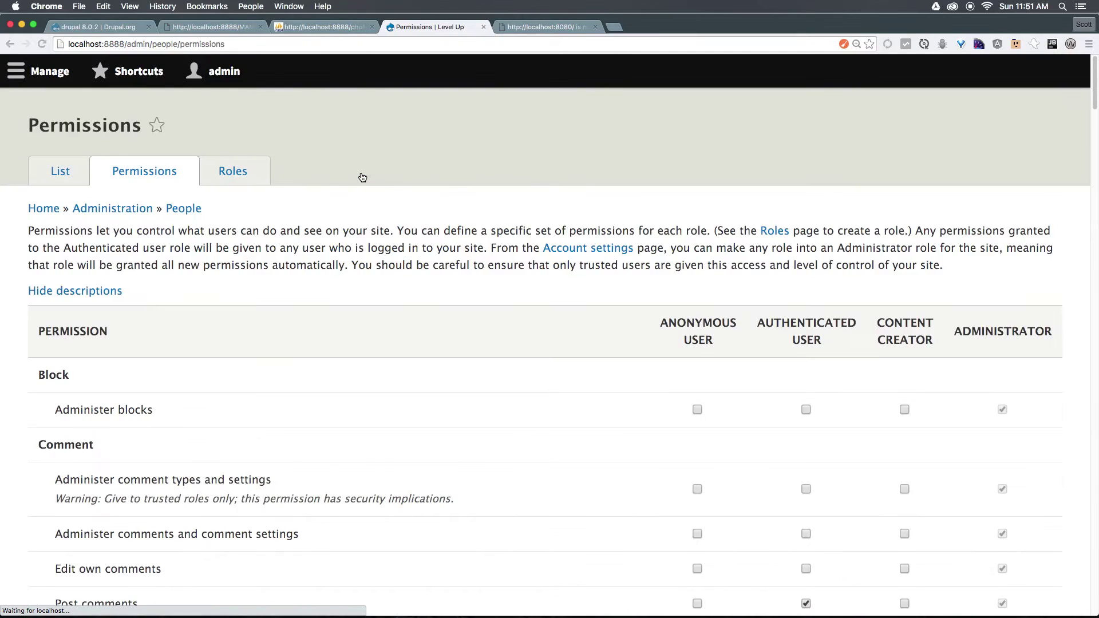
# Search for 'theme', grant Content Creator 'View the administration theme', and save the permissions.
pyautogui.press('super+f')
pyautogui.write('theme')
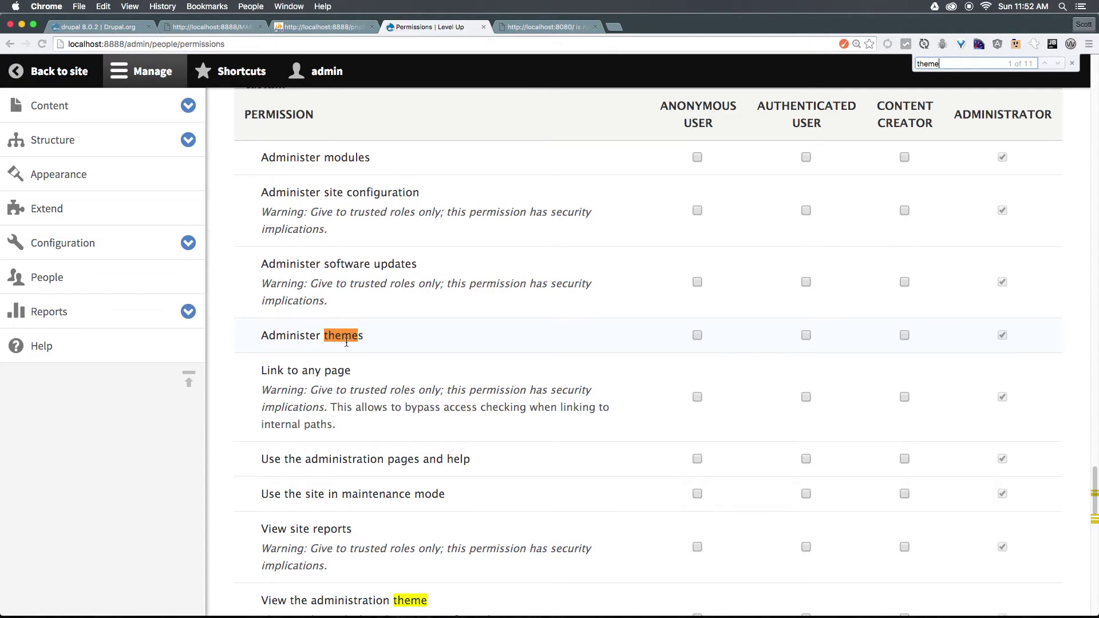
pyautogui.scroll(-5, 347, 342)
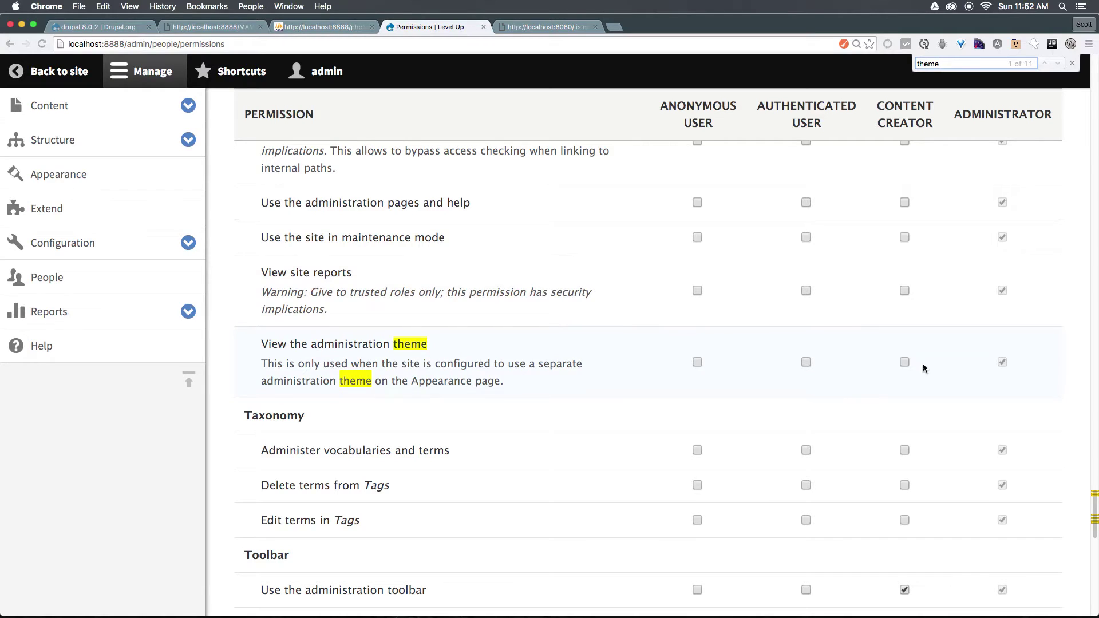
pyautogui.click(904, 363)
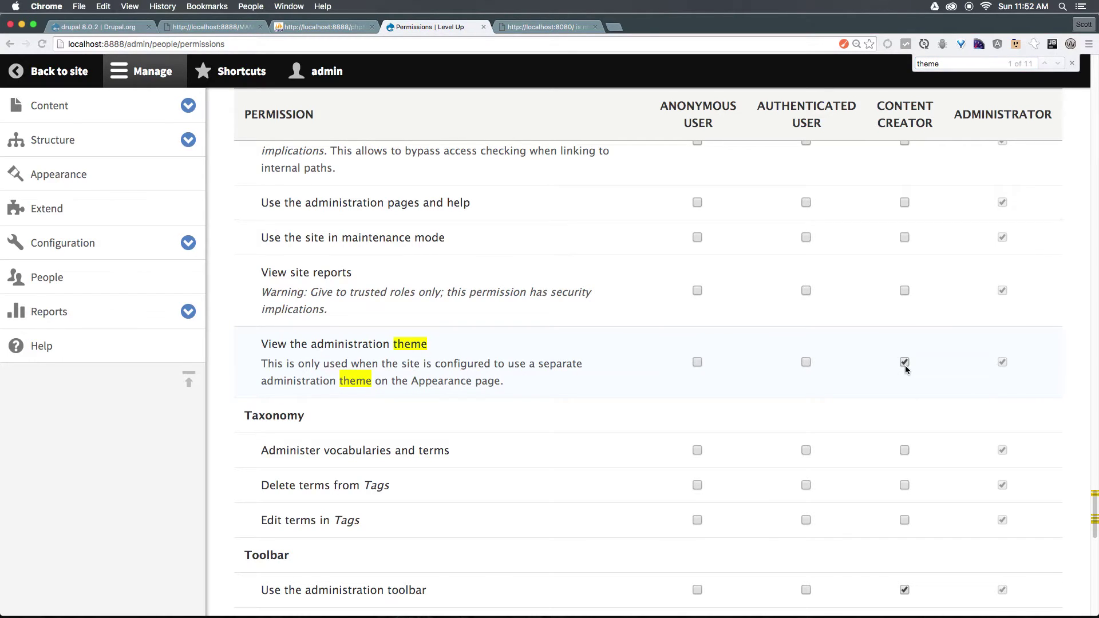
pyautogui.scroll(-10, 904, 366)
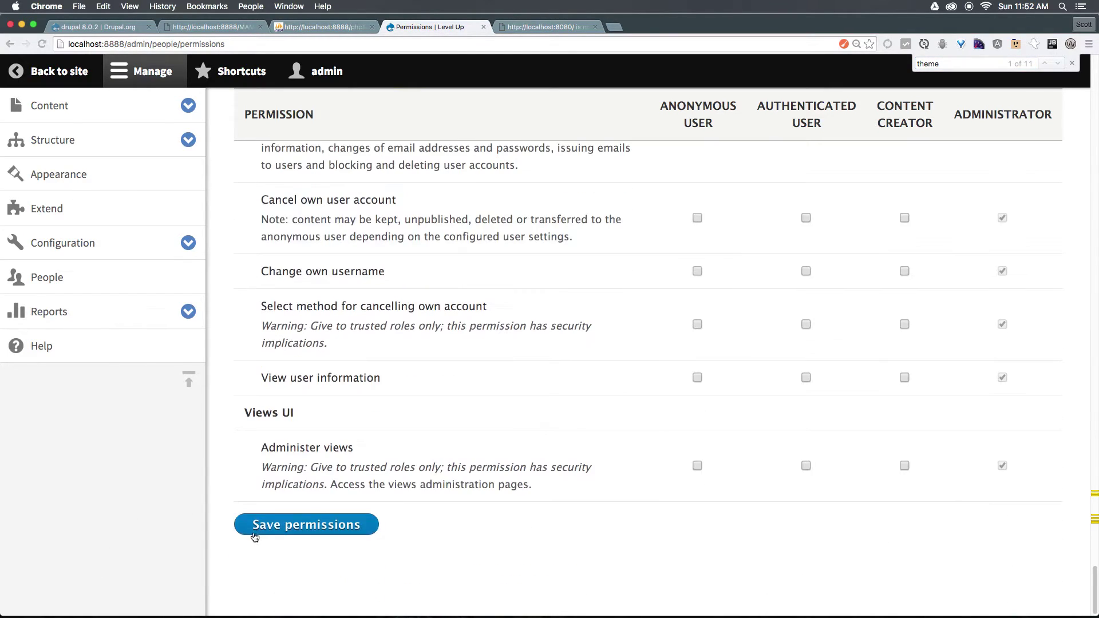
pyautogui.click(273, 525)
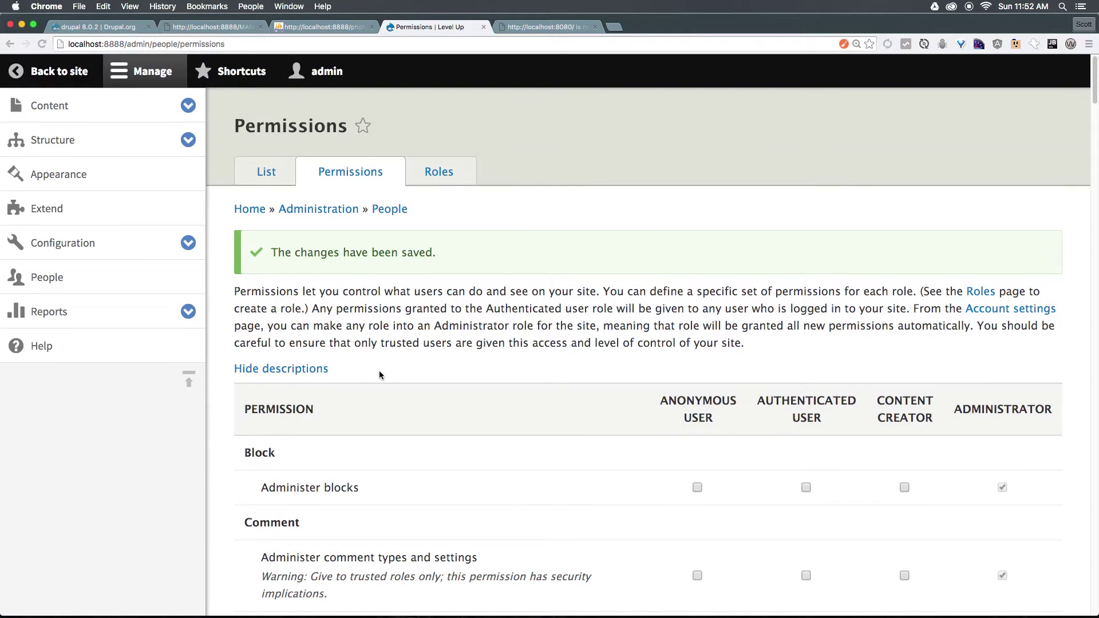
# Reload the content creator's Content page, open About Us, and go back to the content list.
pyautogui.press('super+grave')
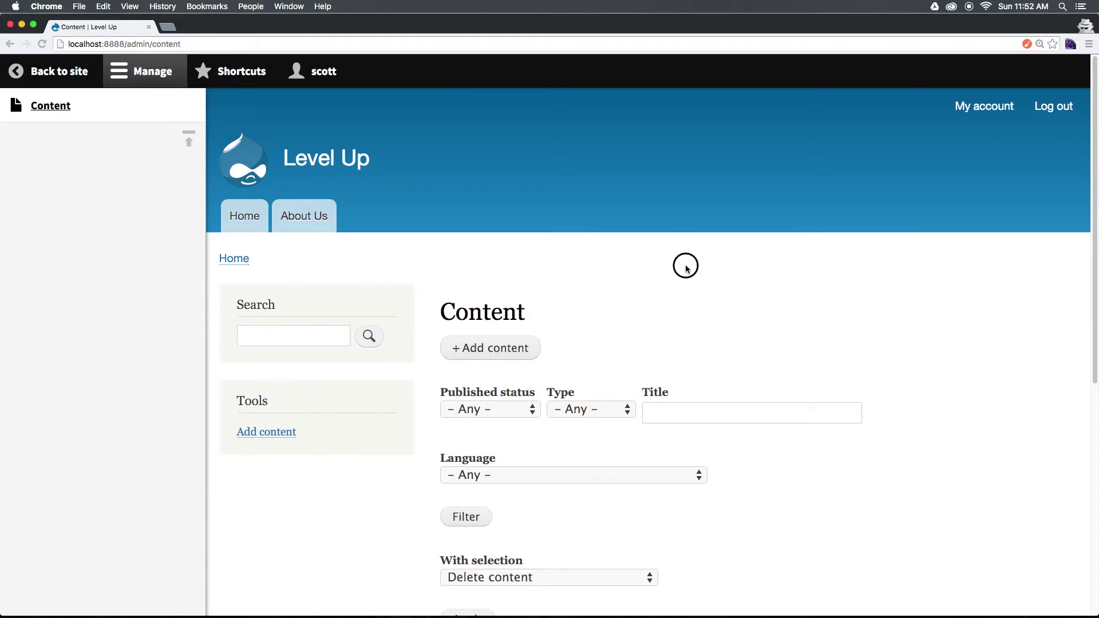
pyautogui.press('super+r')
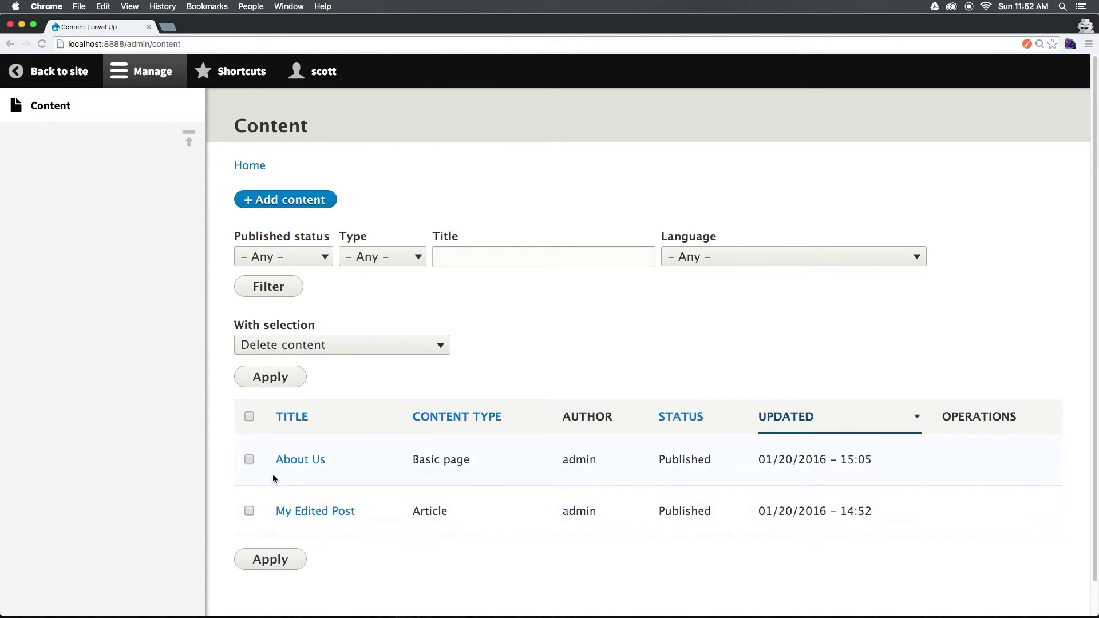
pyautogui.click(289, 459)
pyautogui.click(289, 459)
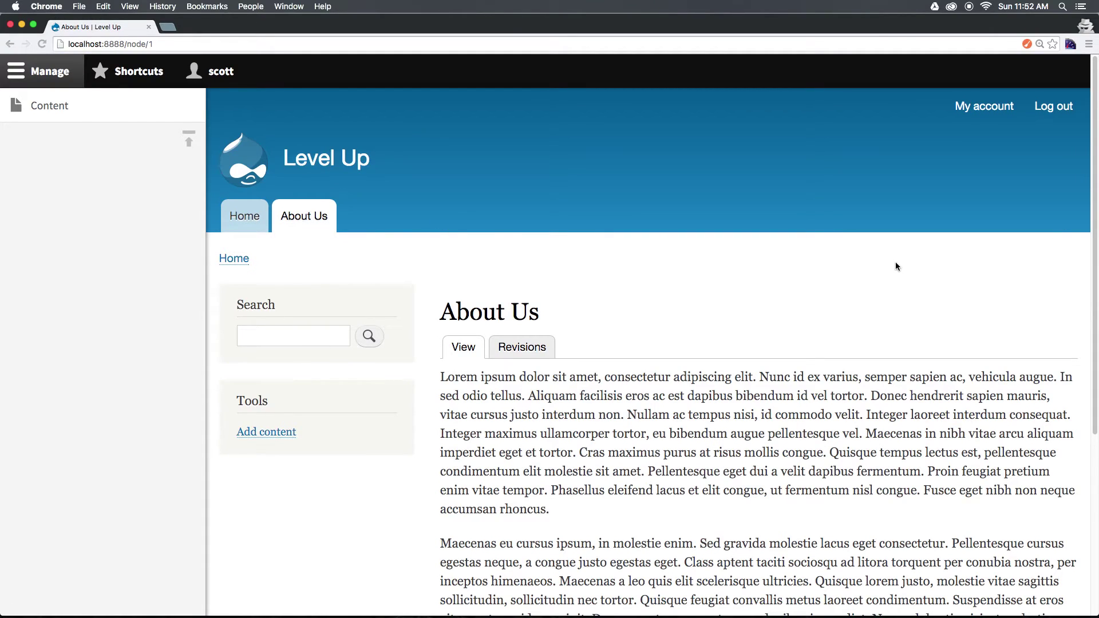
pyautogui.press('super+bracketleft')
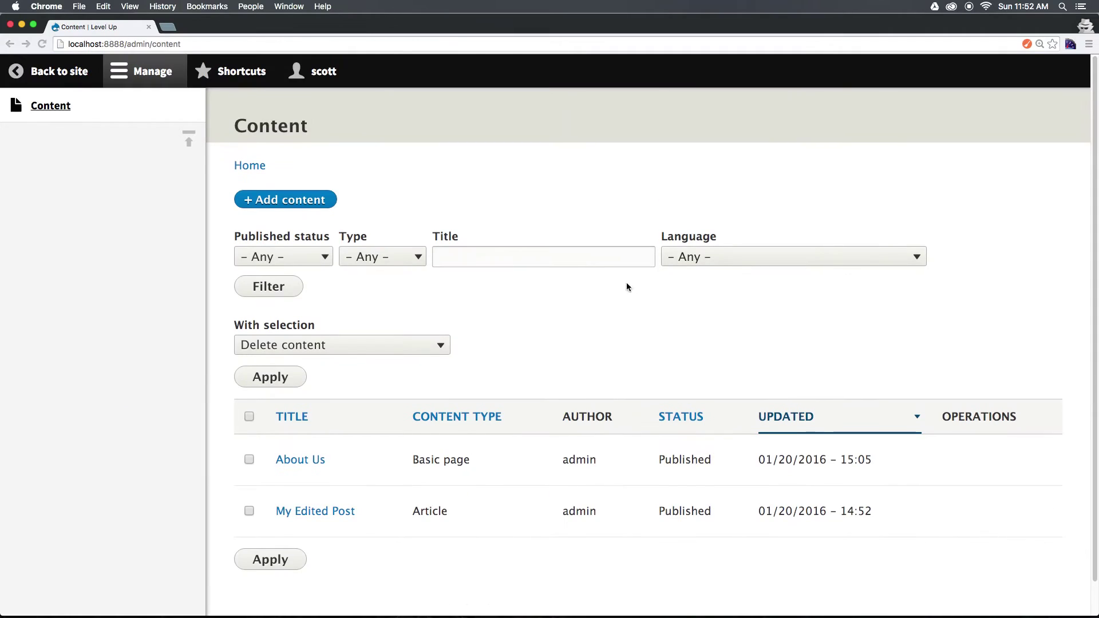
# Create and publish an Article titled 'Hello' with body text 'Hihihihih'.
pyautogui.click(259, 200)
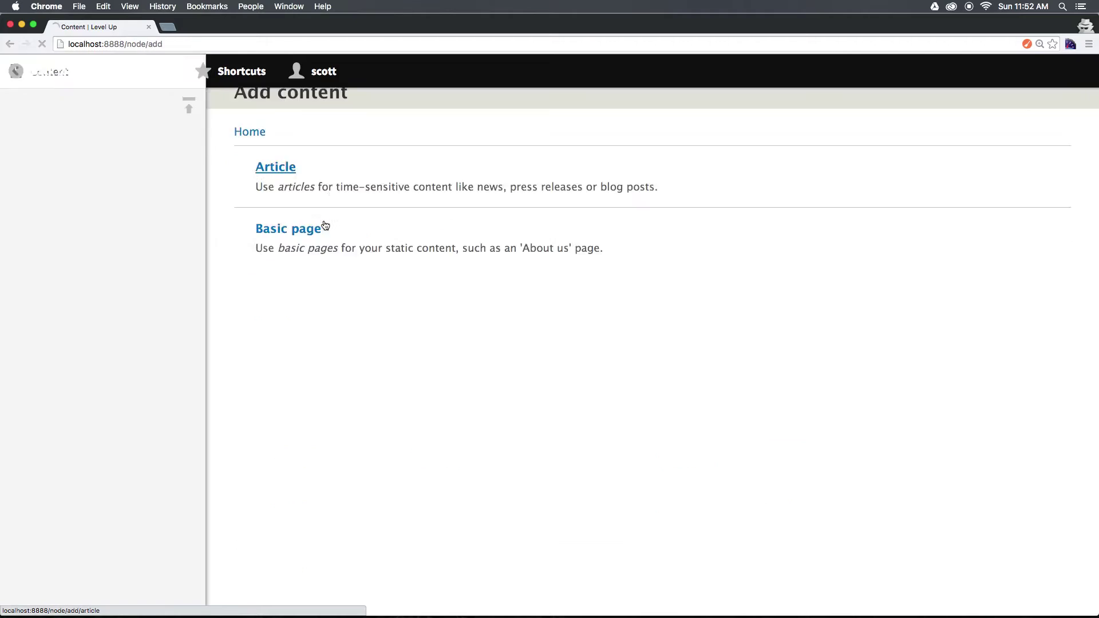
pyautogui.click(292, 204)
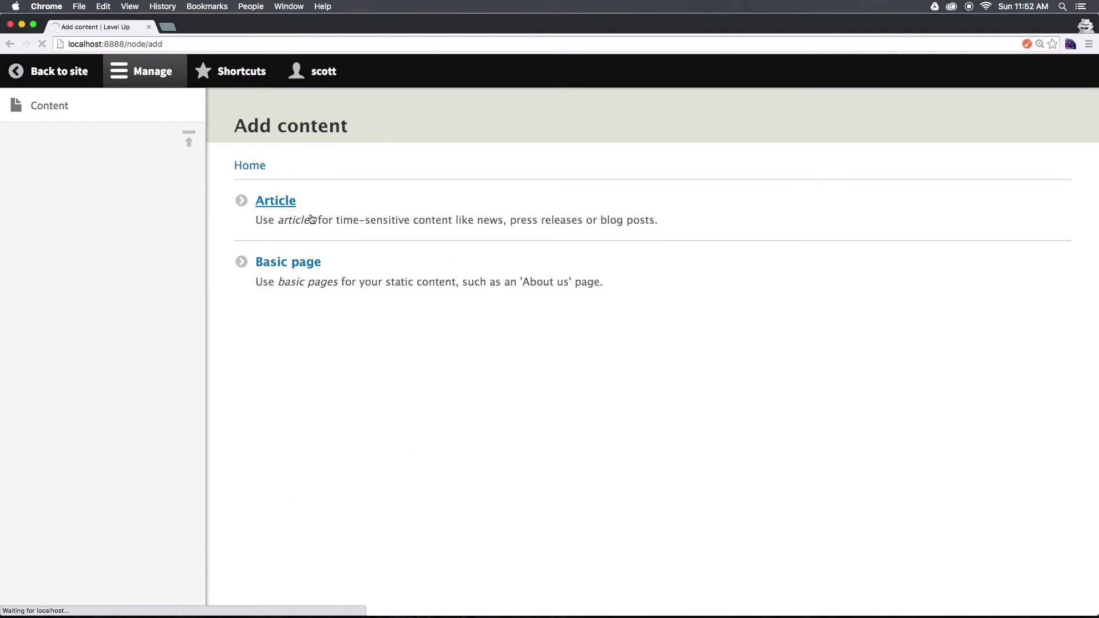
pyautogui.click(274, 211)
pyautogui.write('Hello')
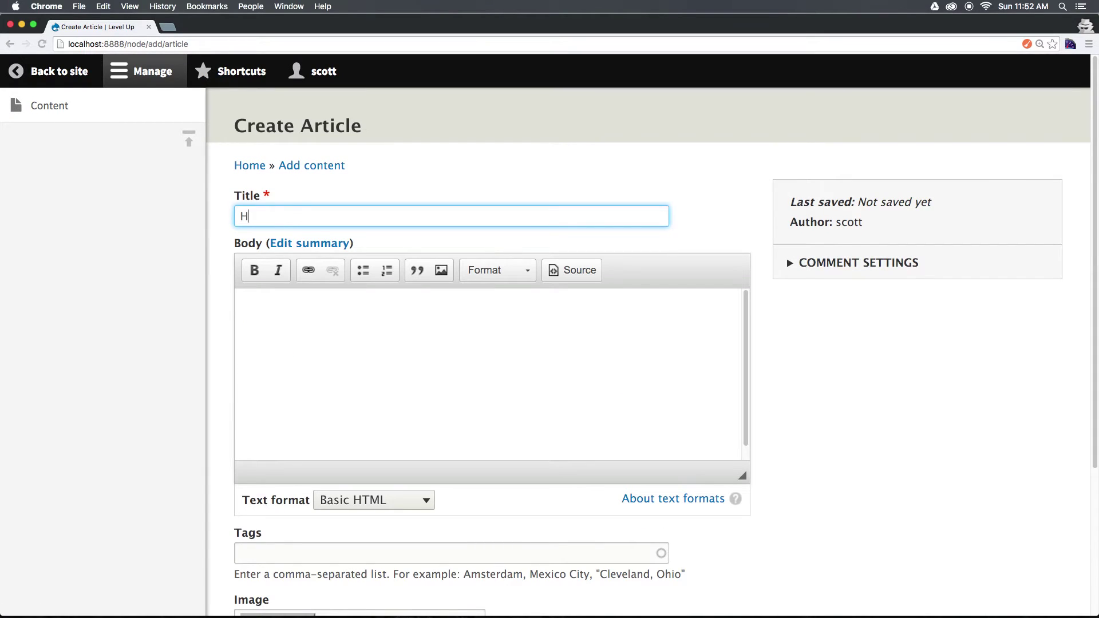
pyautogui.press('Tab')
pyautogui.press('Tab')
pyautogui.write('Hihihihih')
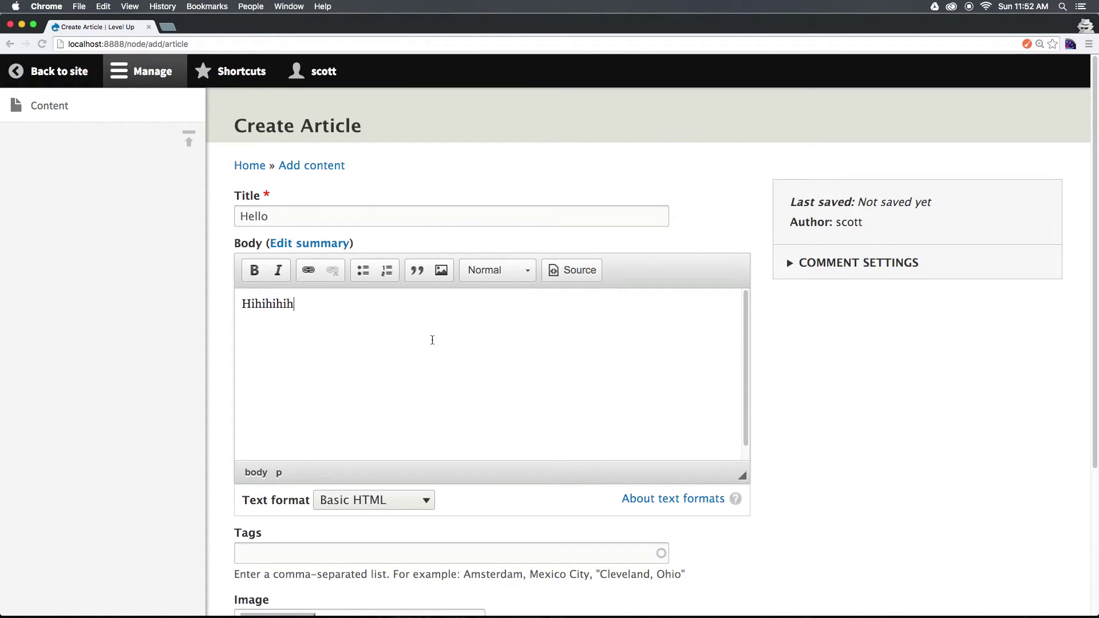
pyautogui.scroll(-5, 302, 360)
pyautogui.click(262, 527)
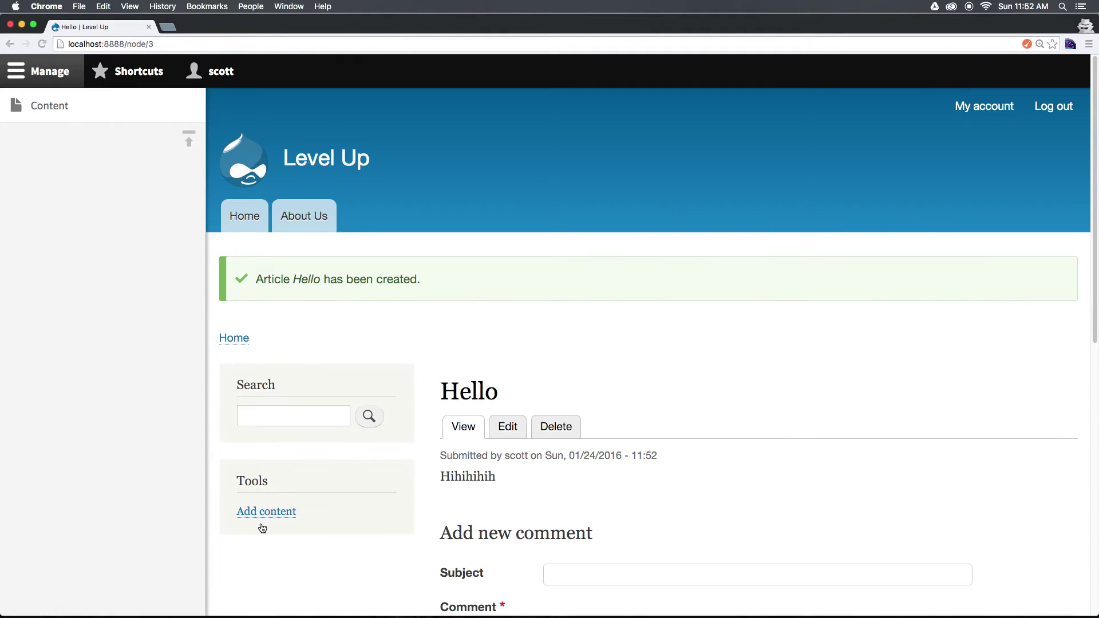
# Go to the Content list and expand the operations for the Hello article.
pyautogui.scroll(-3, 628, 487)
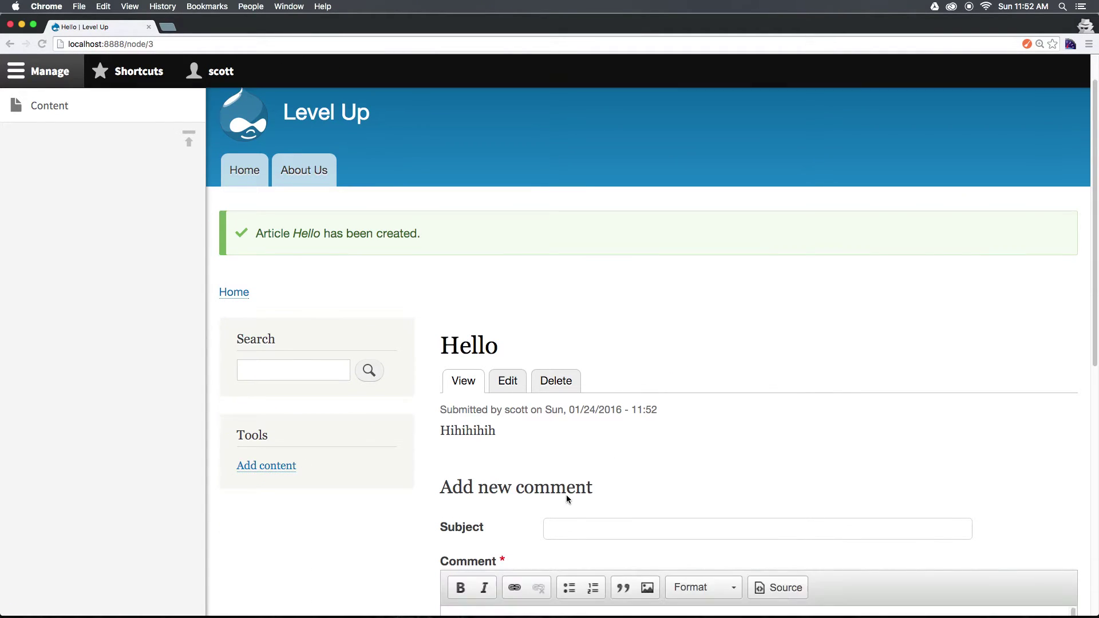
pyautogui.scroll(-2, 500, 404)
pyautogui.scroll(5, 500, 404)
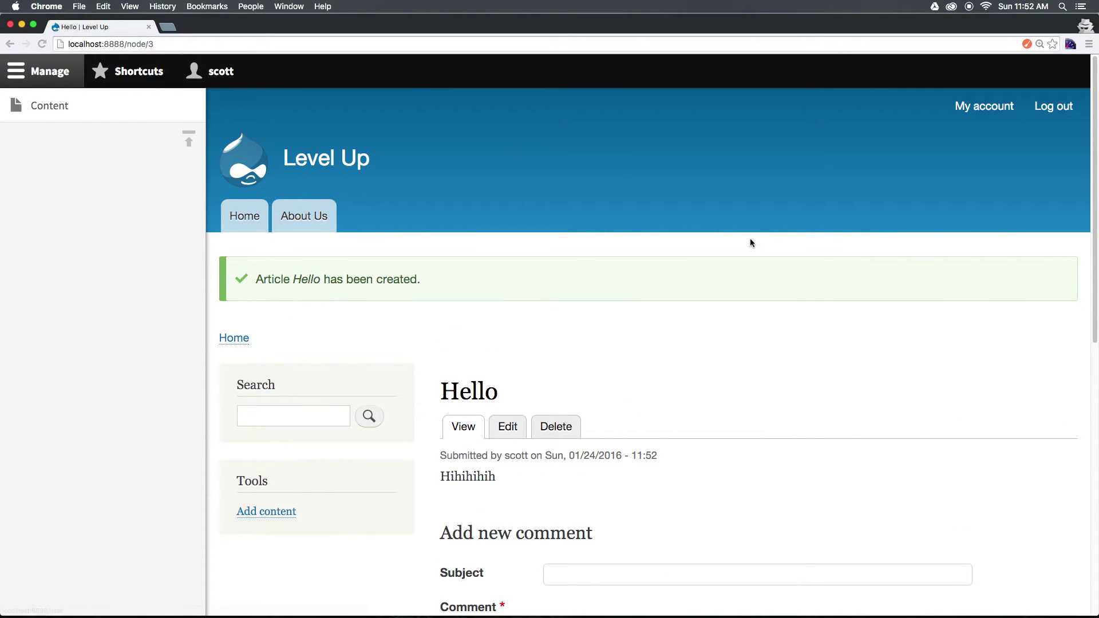
pyautogui.click(47, 107)
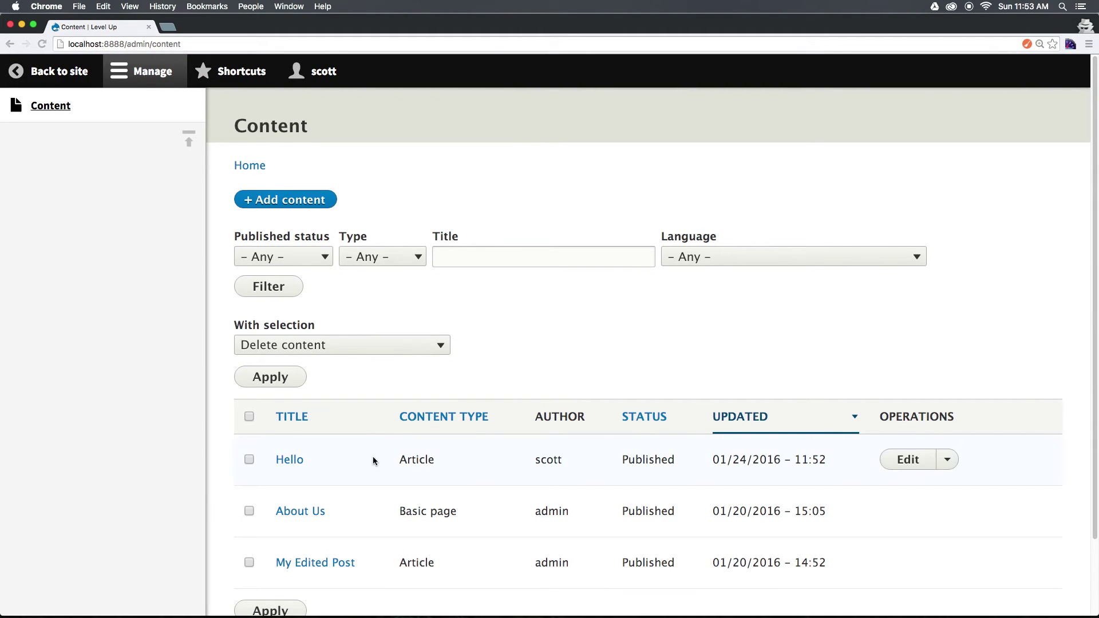
pyautogui.scroll(-2, 373, 460)
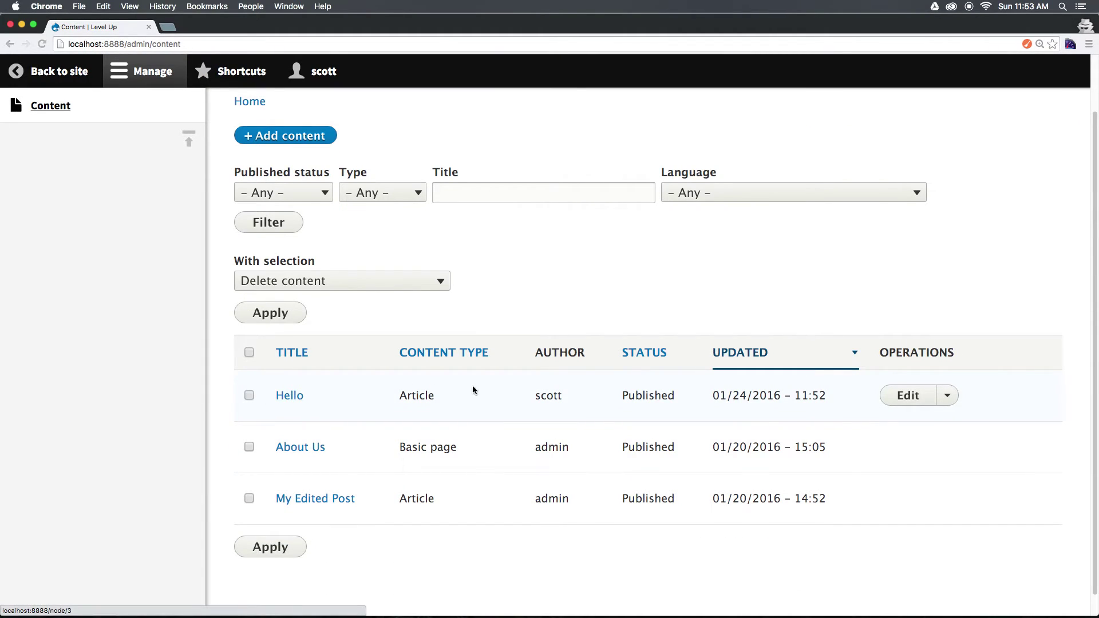
pyautogui.click(943, 398)
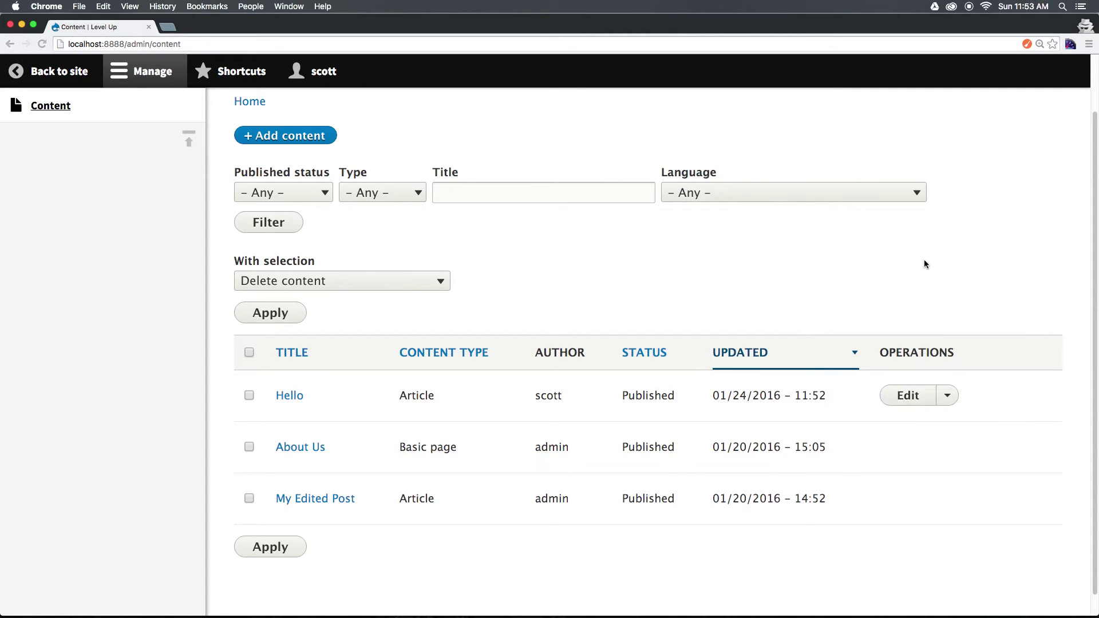
# As admin, delete the Hello article from the Content list, then return to the Content Creator's window.
pyautogui.press('super+grave')
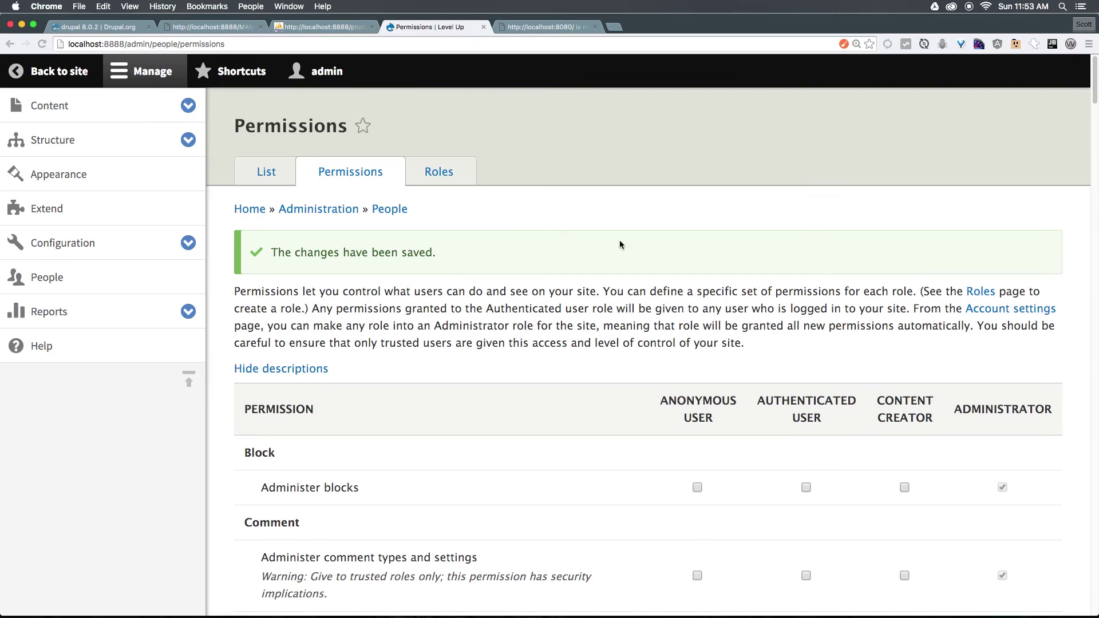
pyautogui.click(55, 105)
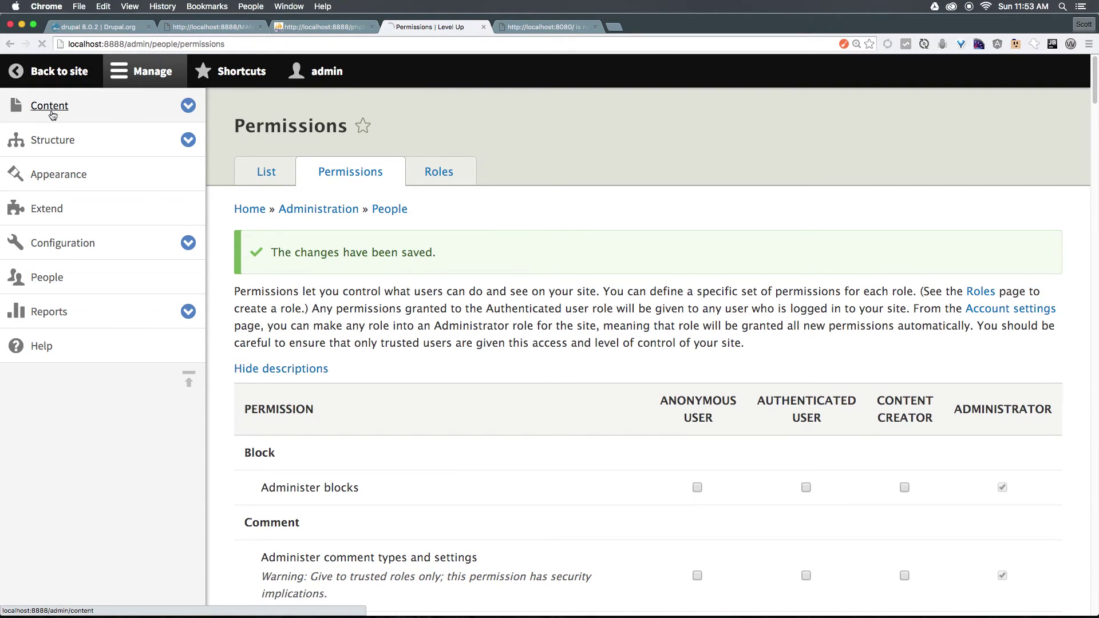
pyautogui.scroll(-3, 581, 521)
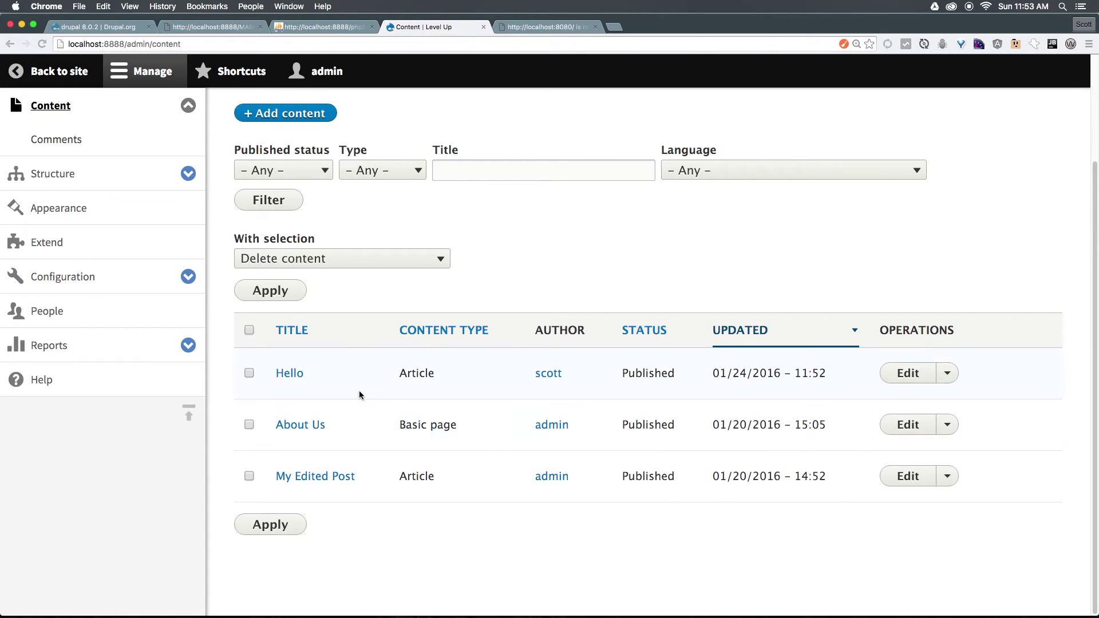
pyautogui.click(948, 373)
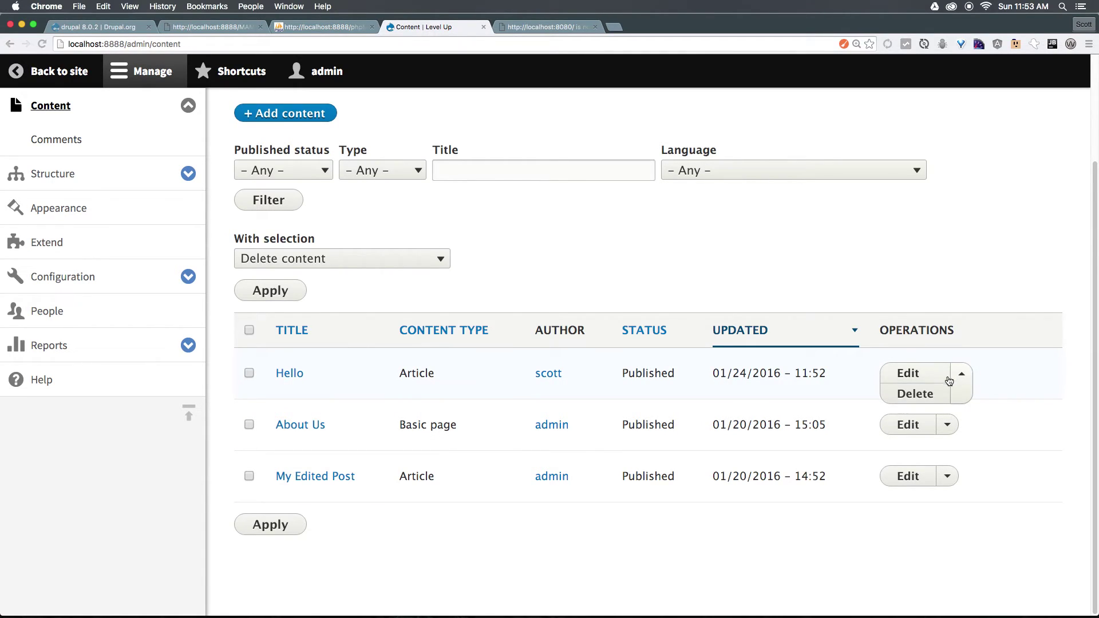
pyautogui.click(918, 400)
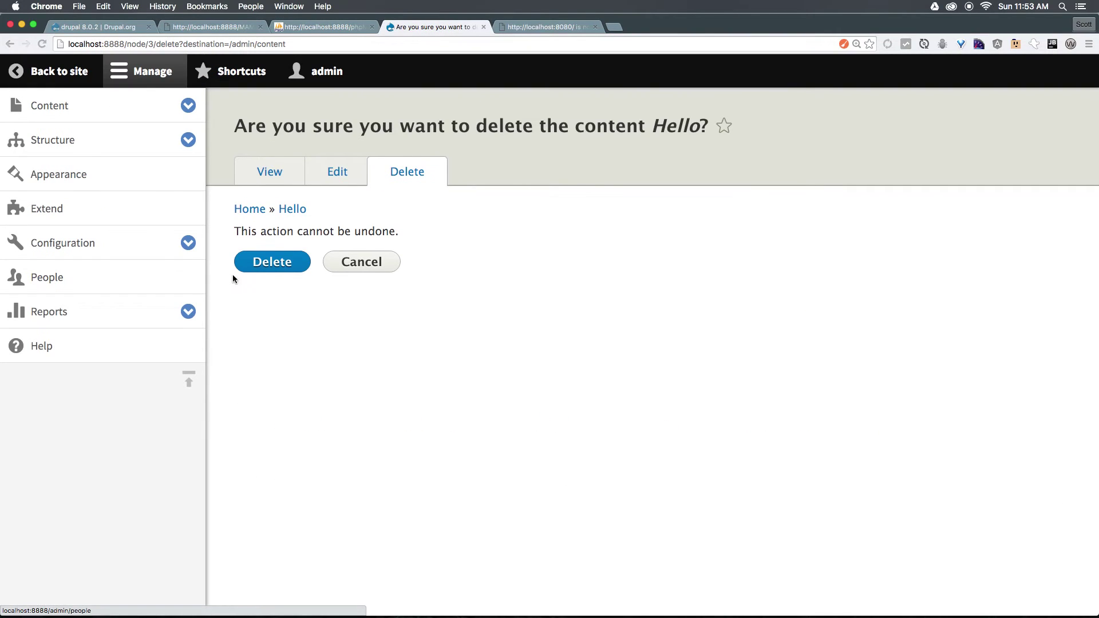
pyautogui.click(268, 262)
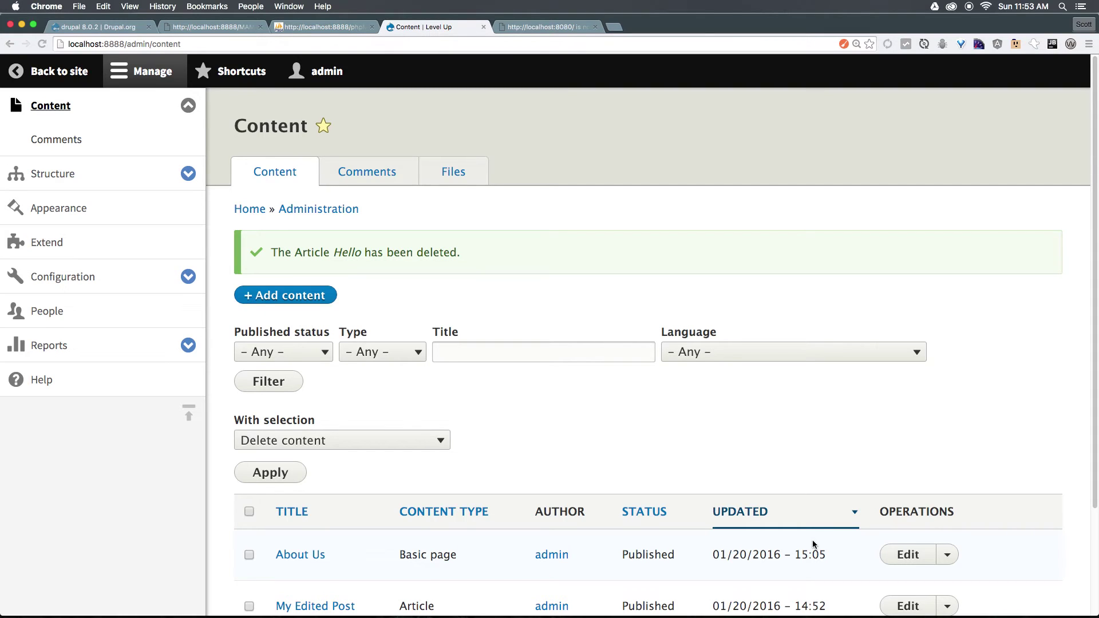
pyautogui.press('super+grave')
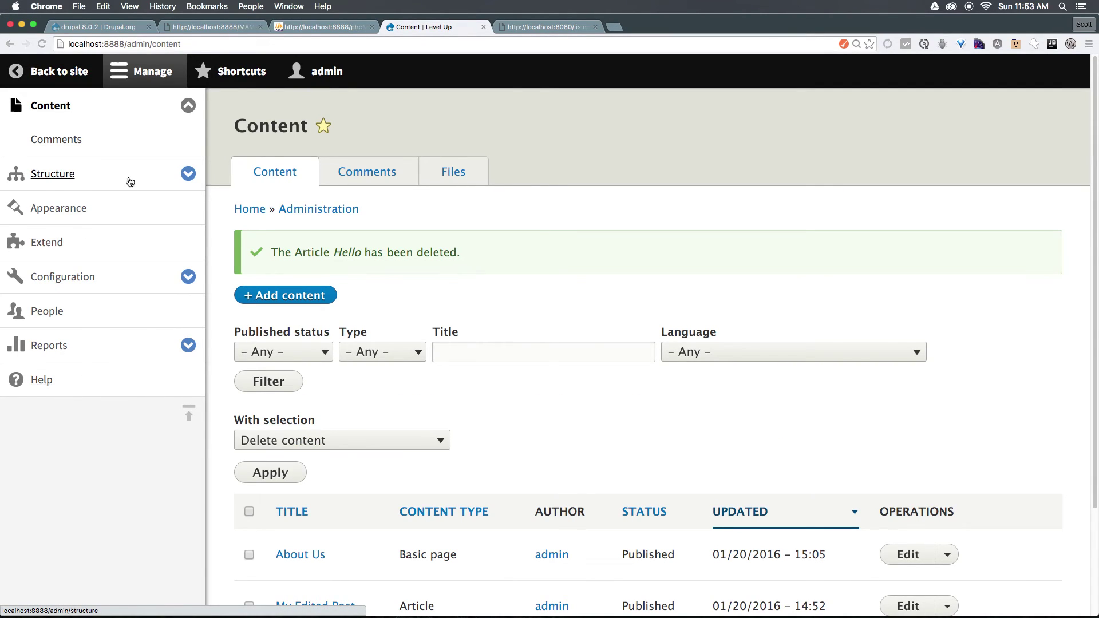
# Reload the Content Creator's content list to confirm the Hello article is gone.
pyautogui.click(188, 174)
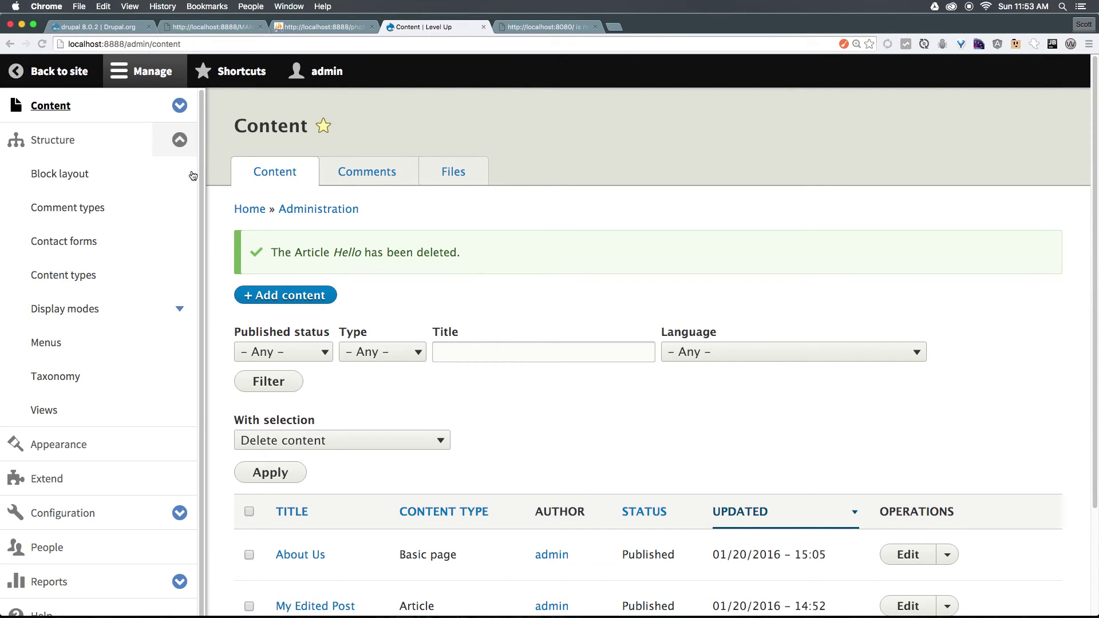
pyautogui.click(172, 144)
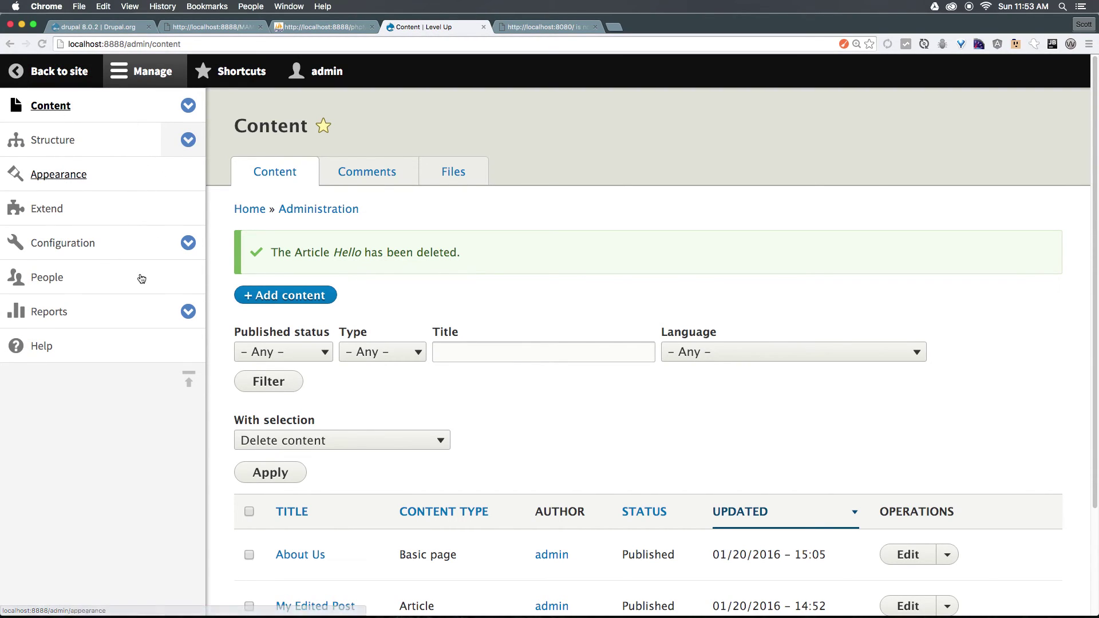
pyautogui.press('super+grave')
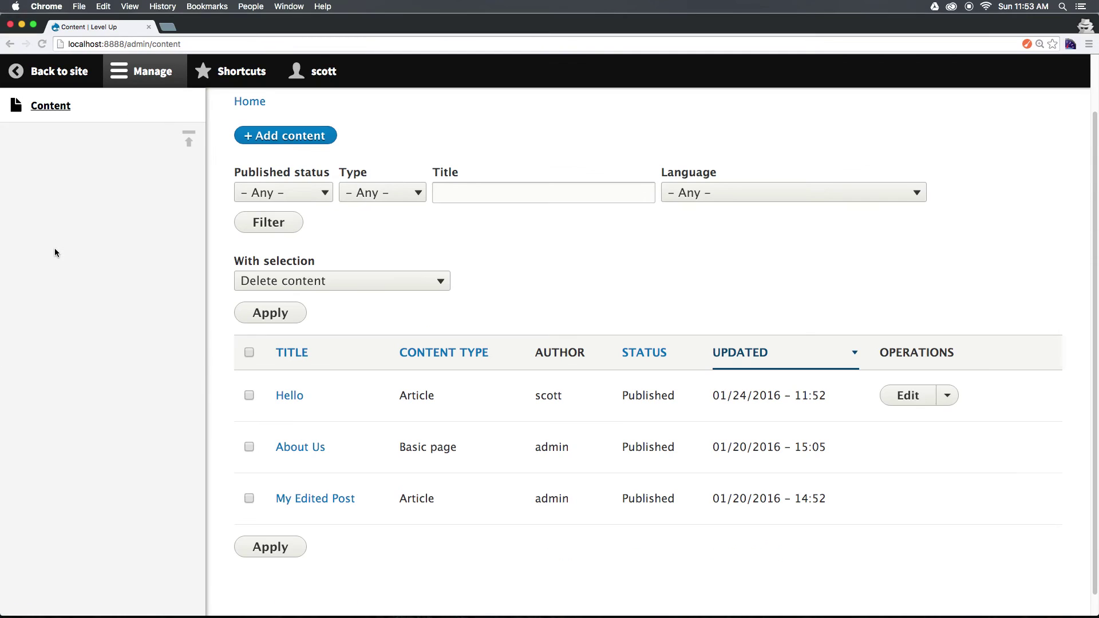
pyautogui.click(48, 107)
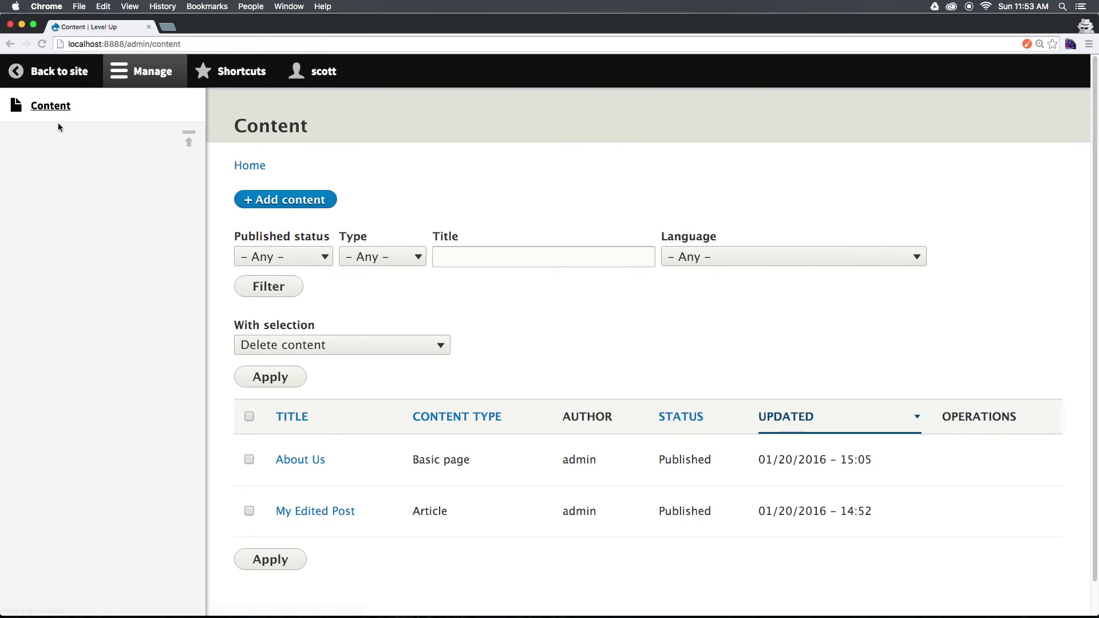
pyautogui.click(252, 202)
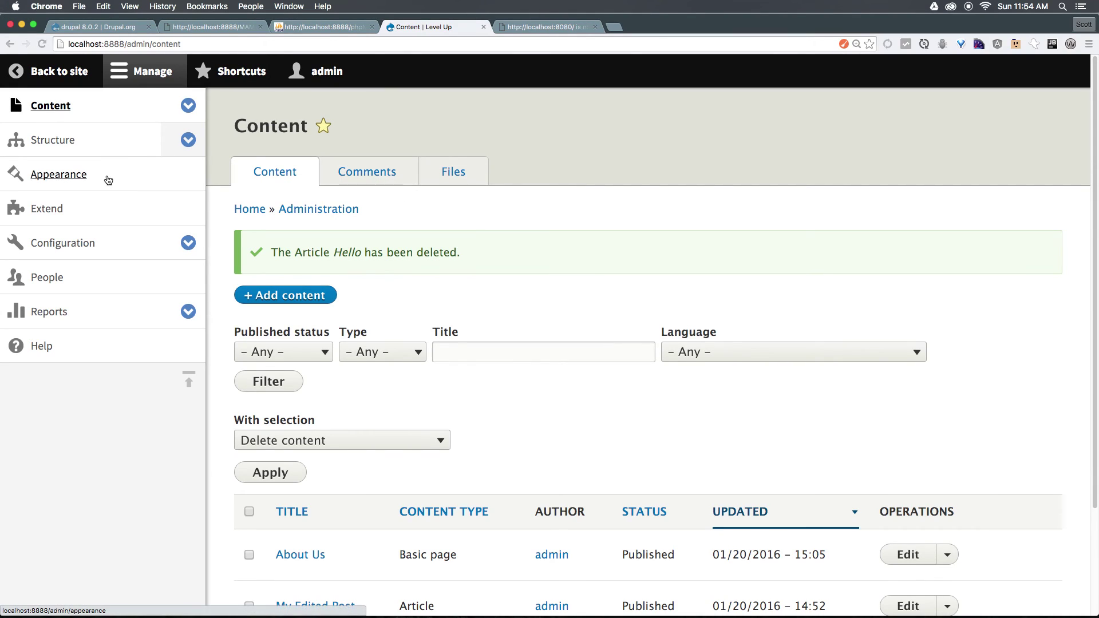
pyautogui.click(74, 289)
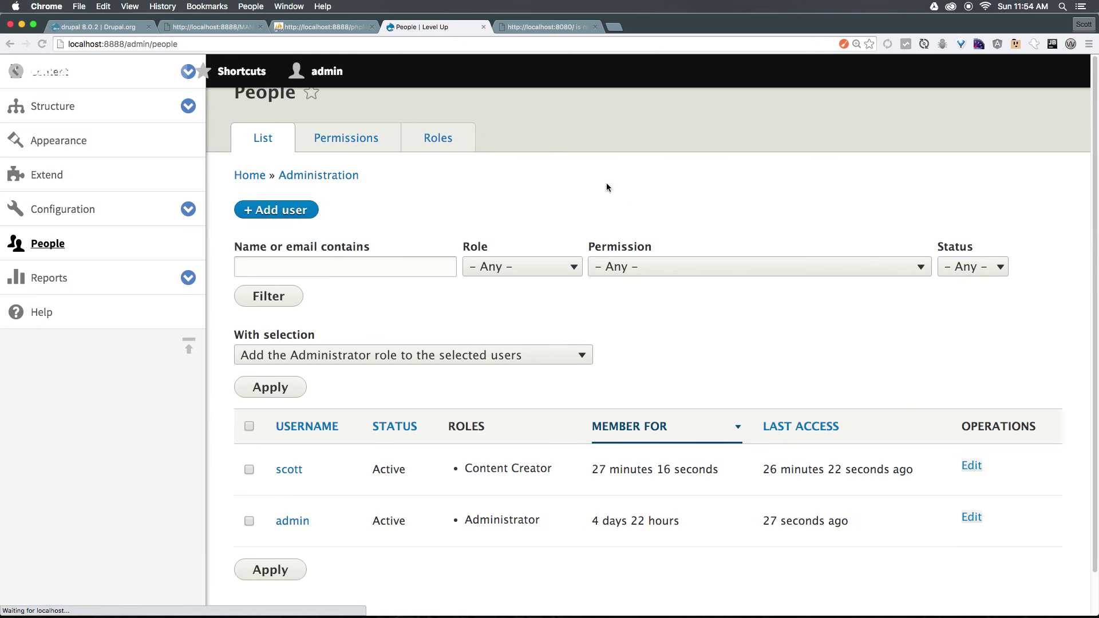